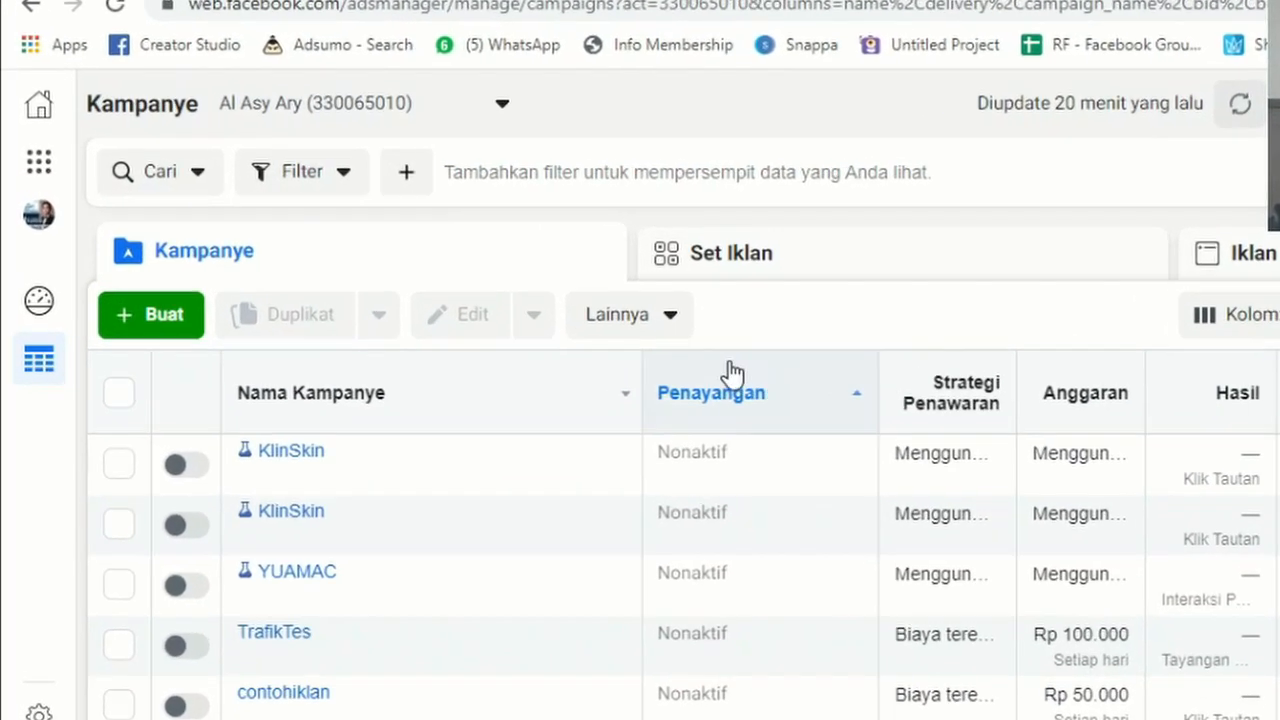
# Open Audience Insights (Insight Pemirsa) from Ads Manager and dismiss the starting audience chooser
pyautogui.click(45, 167)
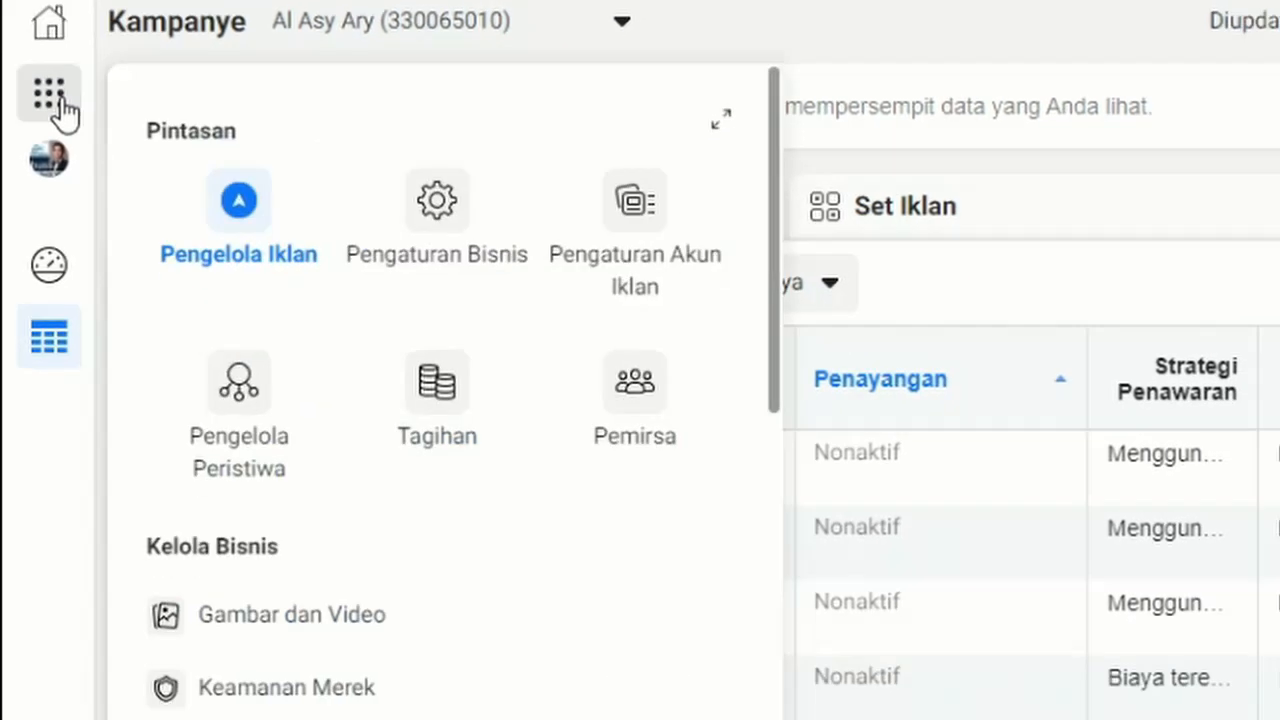
pyautogui.scroll(-5, 385, 475)
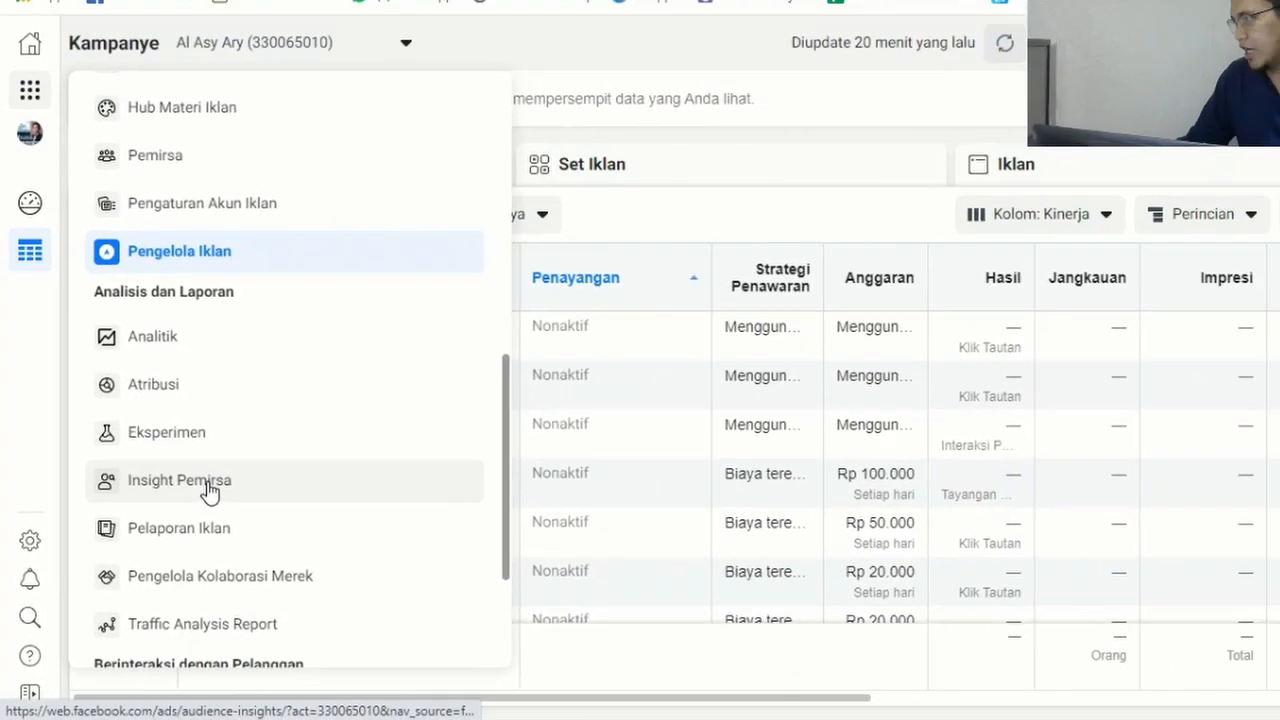
pyautogui.click(180, 480)
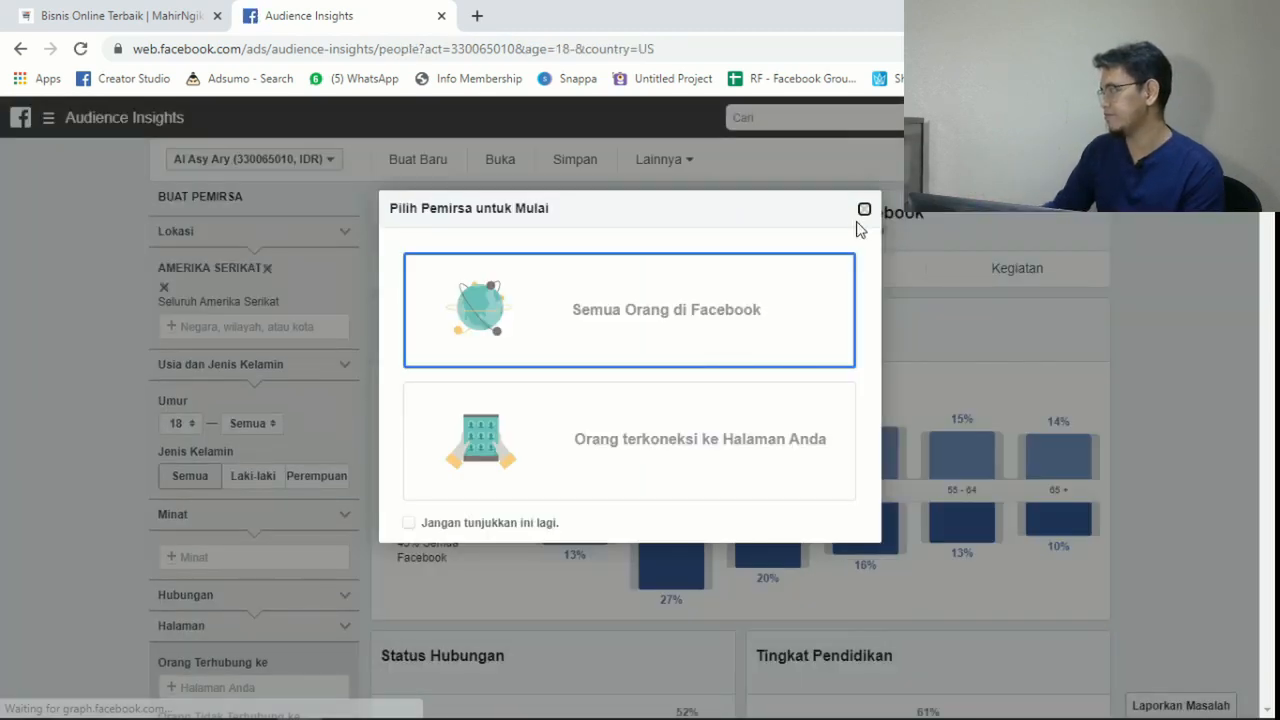
pyautogui.click(865, 212)
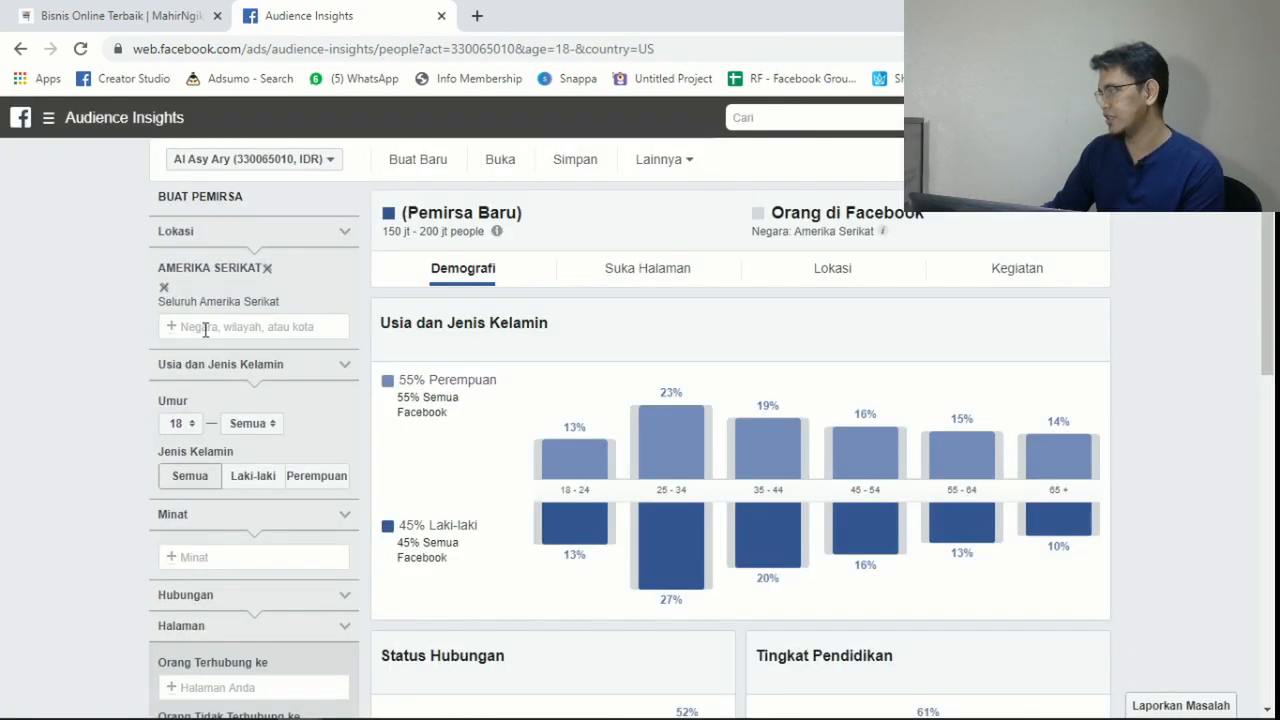
# Add Program komputer as an interest for the new audience by searching the interests for "program"
pyautogui.scroll(-4, 208, 330)
pyautogui.scroll(2, 225, 362)
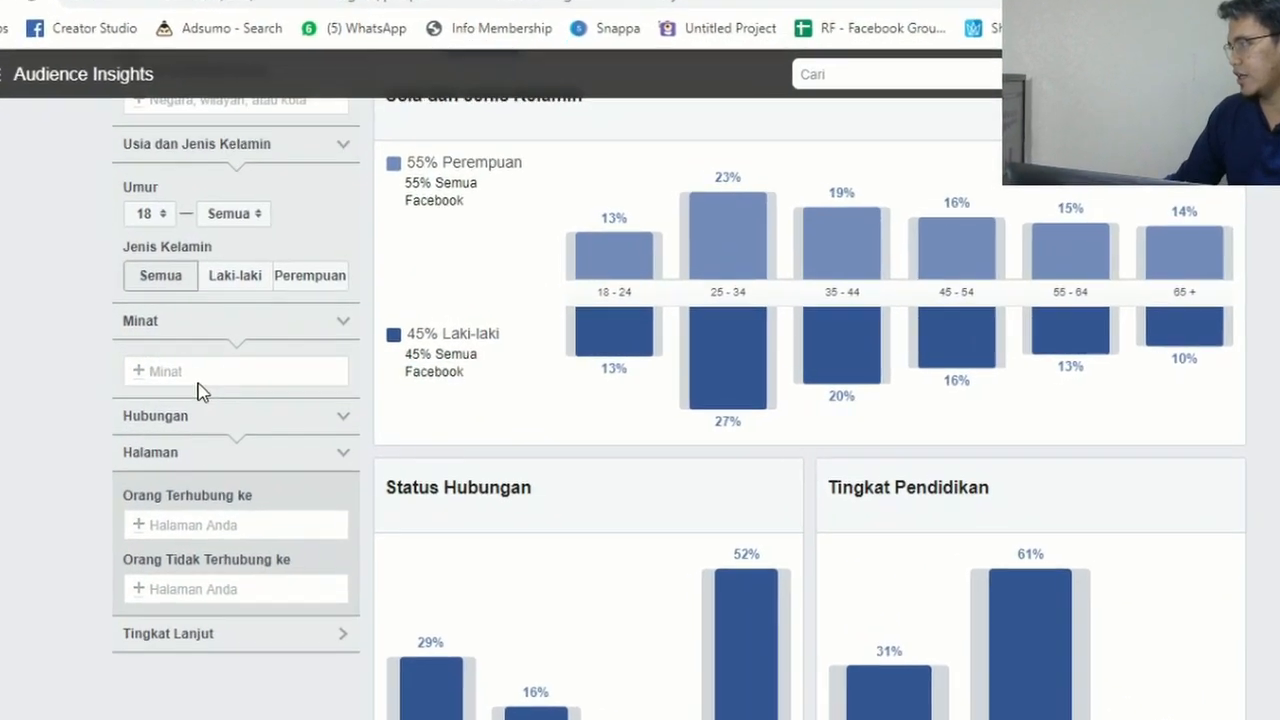
pyautogui.click(231, 371)
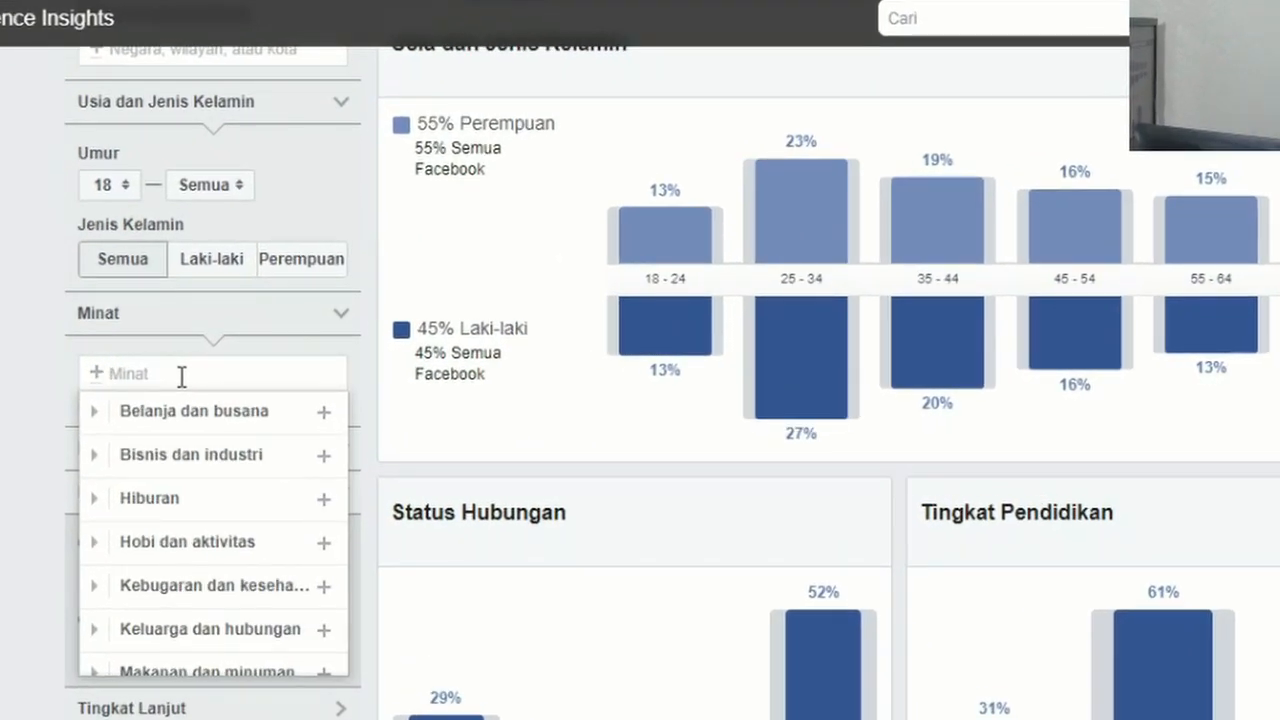
pyautogui.write('rpo')
pyautogui.press('BackSpace')
pyautogui.press('BackSpace')
pyautogui.press('BackSpace')
pyautogui.write('pro')
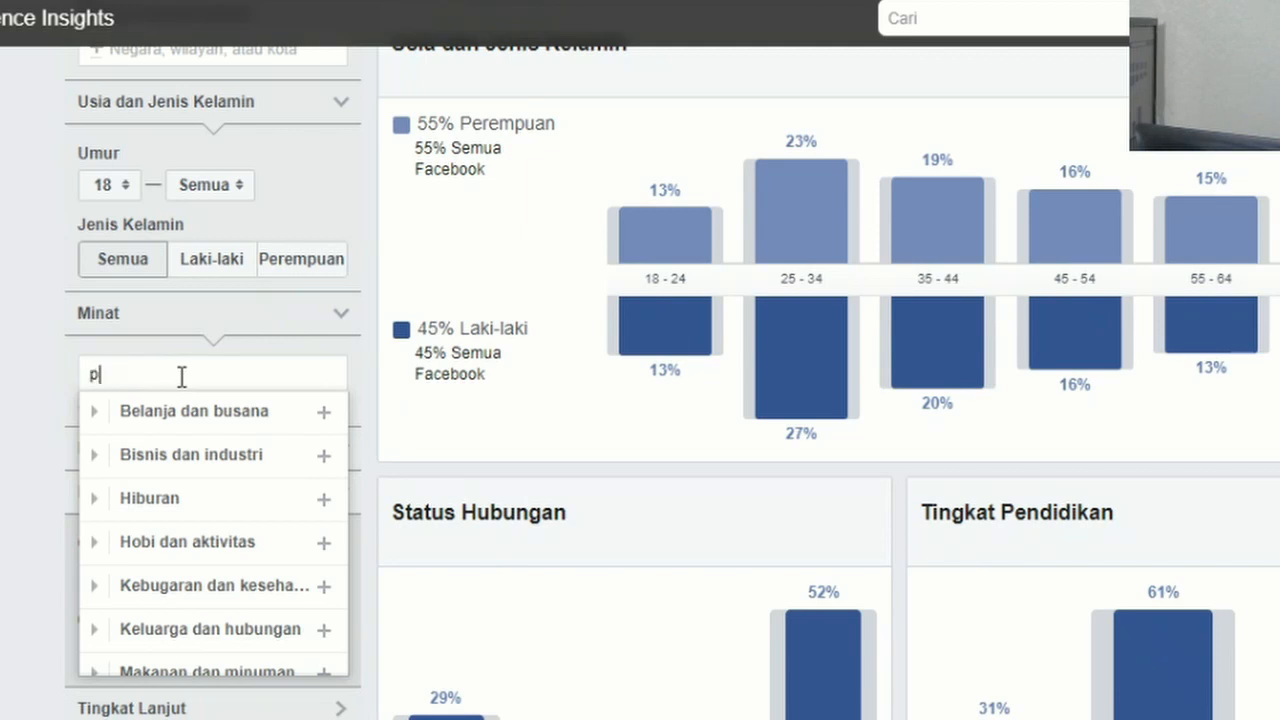
pyautogui.write('gra')
pyautogui.press('BackSpace')
pyautogui.write('ram')
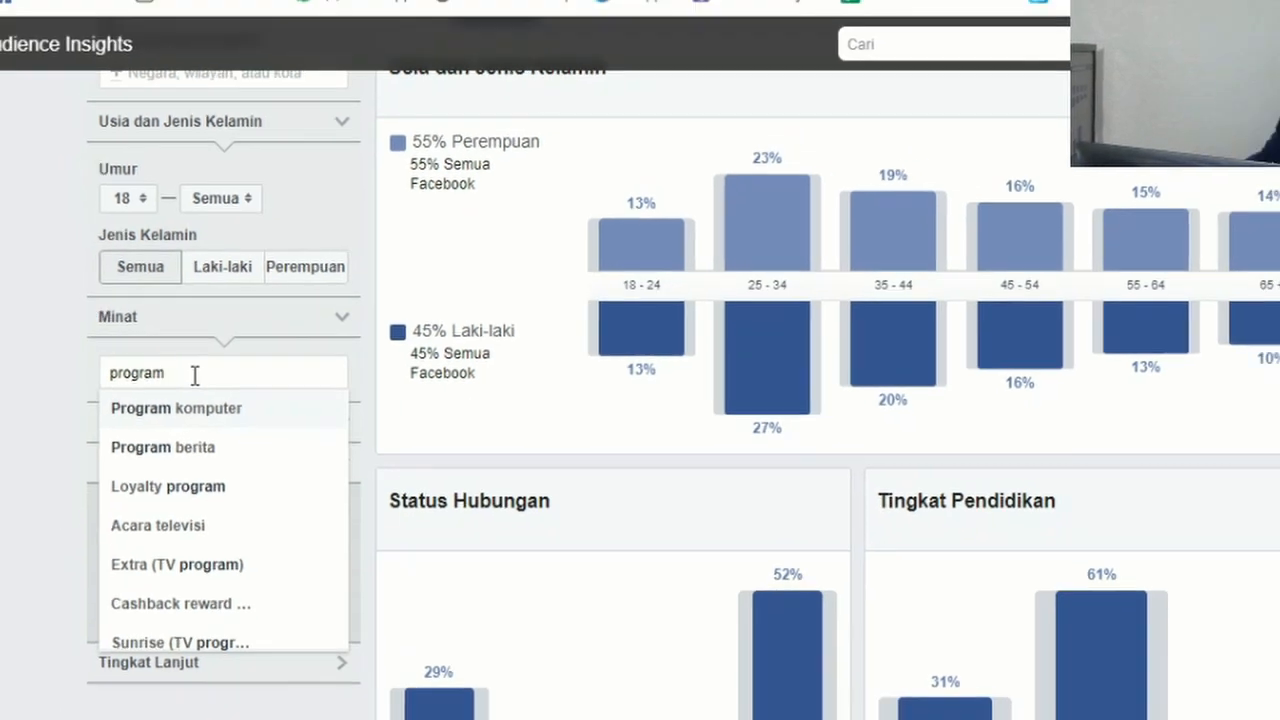
pyautogui.click(215, 408)
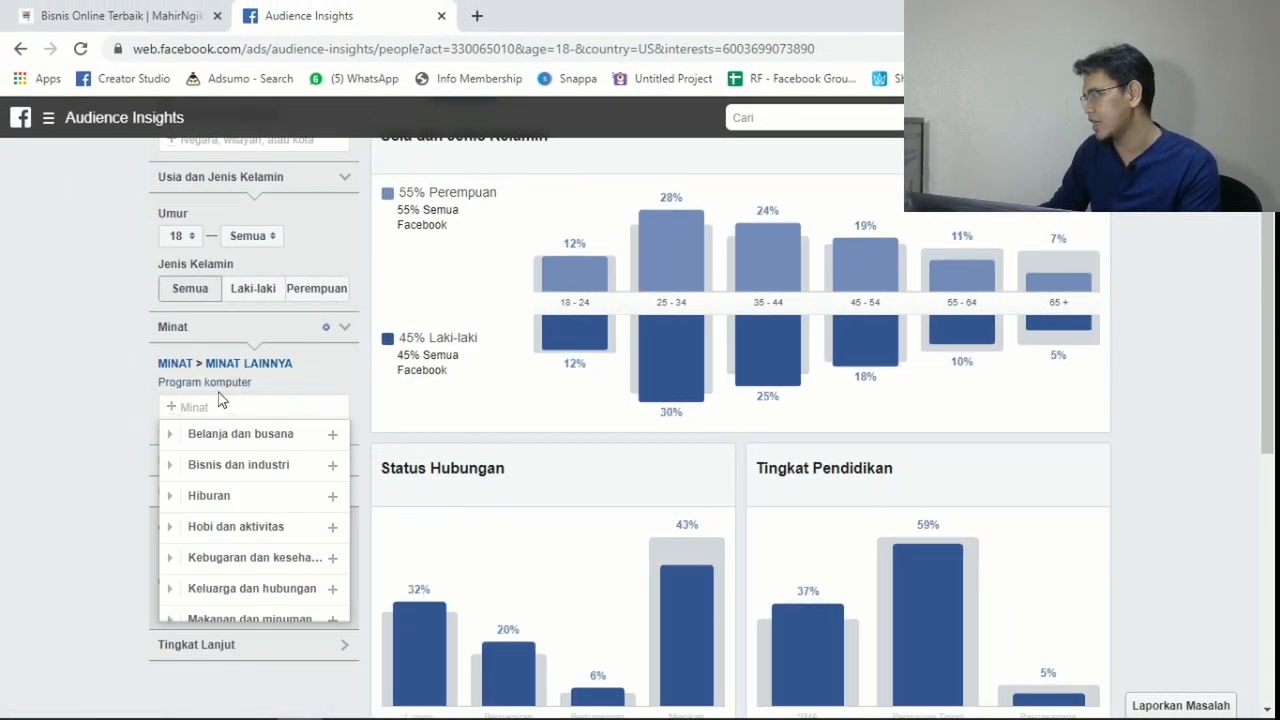
pyautogui.click(27, 295)
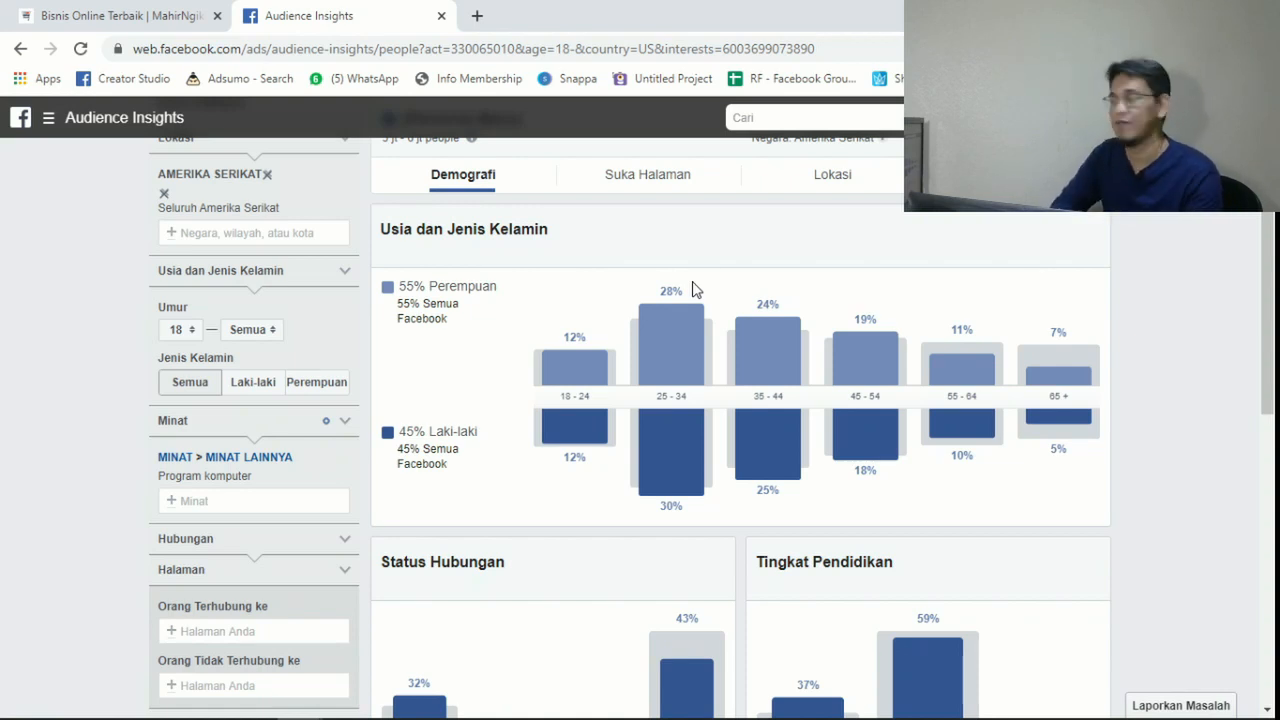
# Show the audience's page likes (Suka Halaman) and reload the page
pyautogui.click(621, 178)
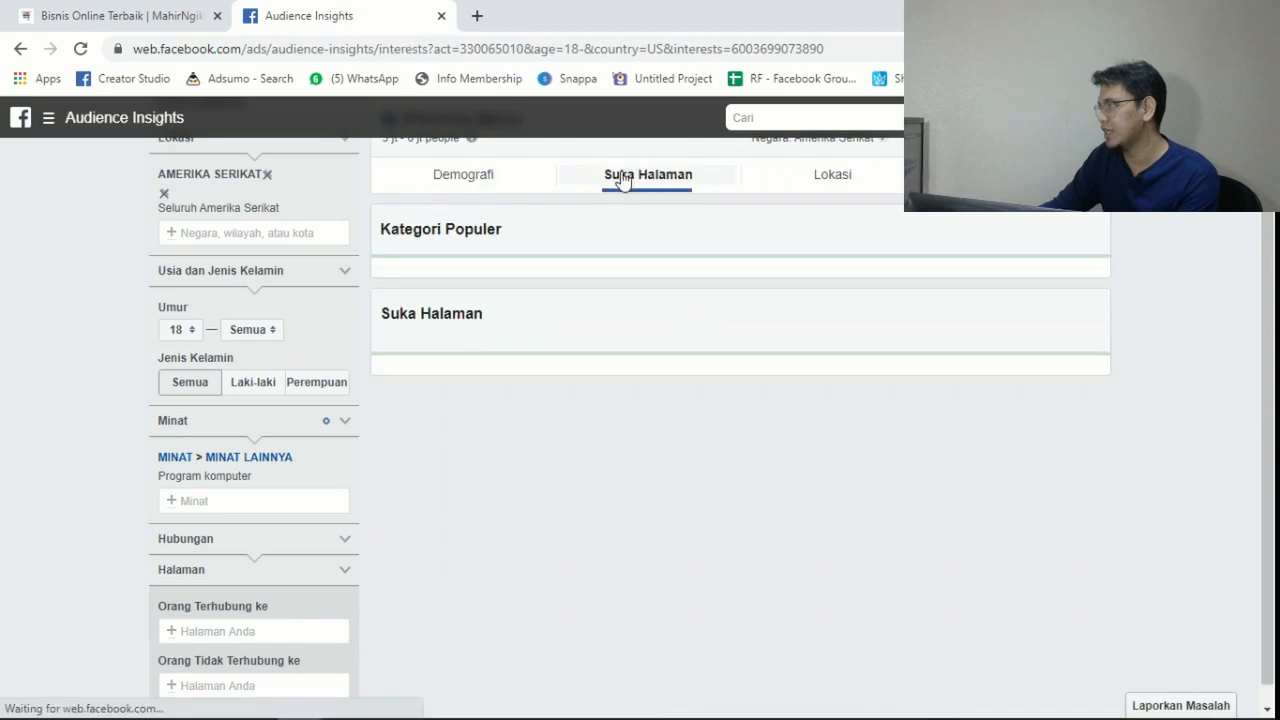
pyautogui.click(84, 51)
pyautogui.click(729, 152)
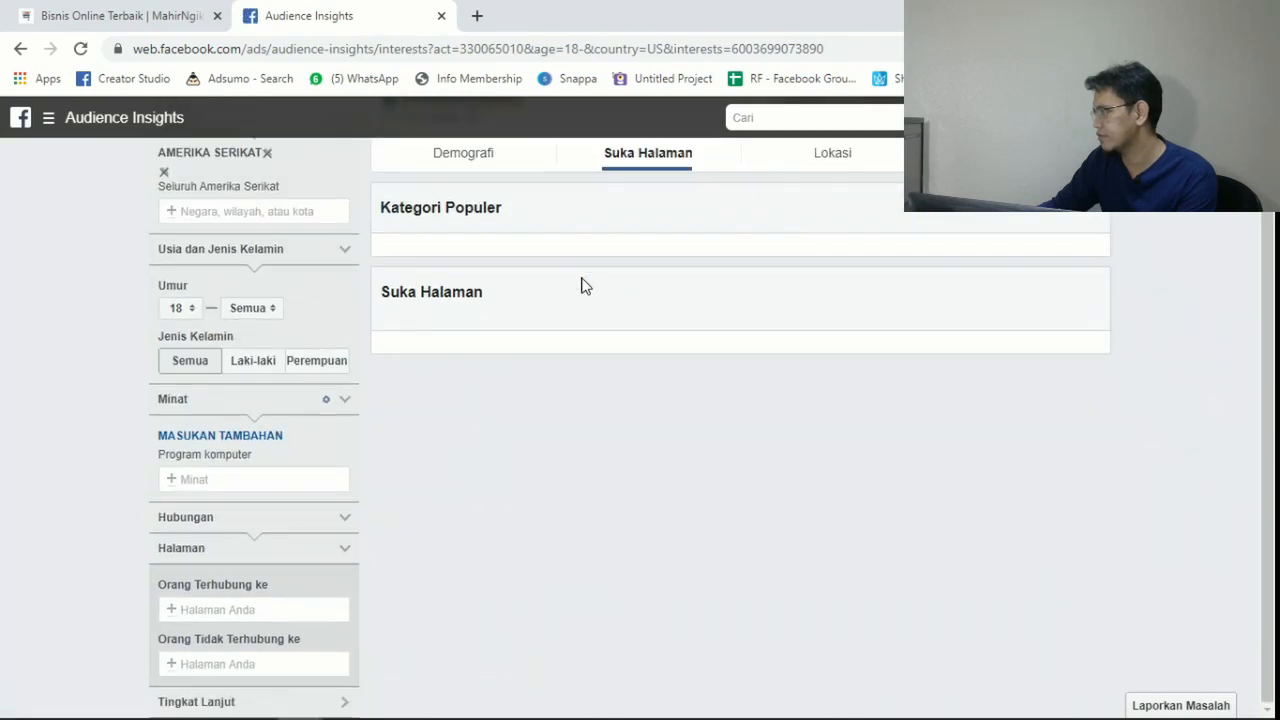
pyautogui.scroll(1, 585, 287)
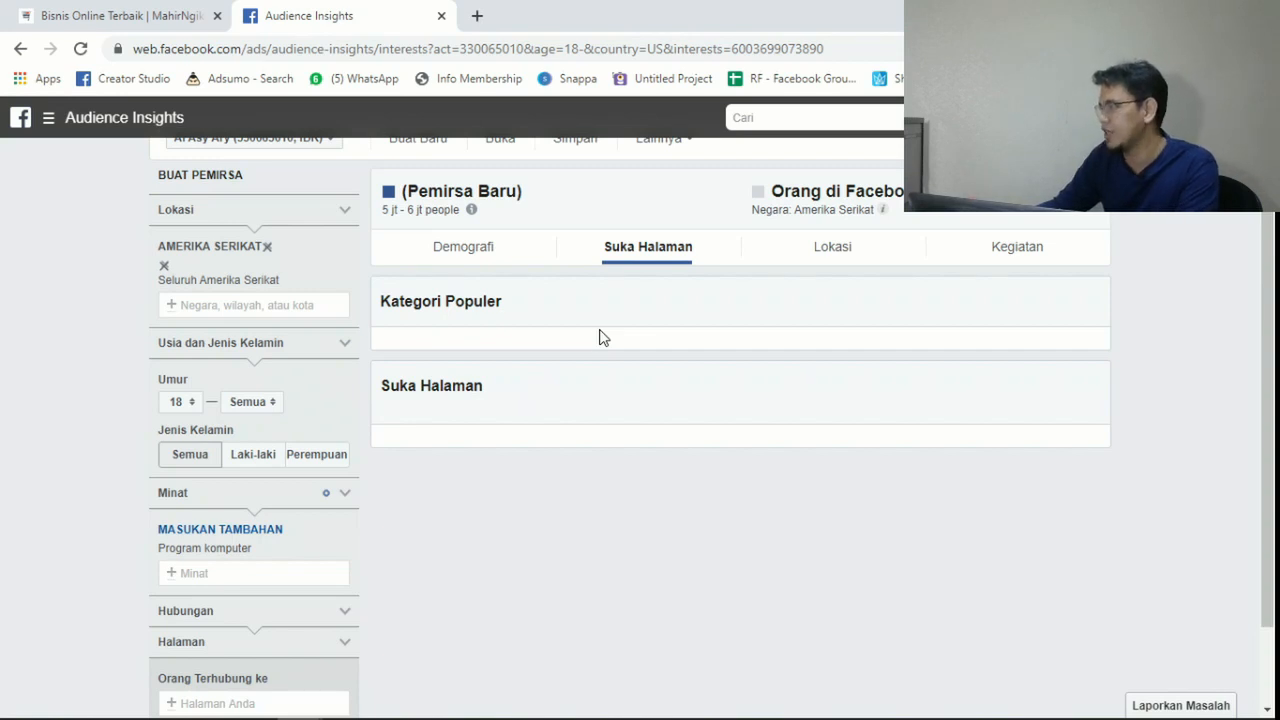
# Remove the Program komputer interest and add Video editor instead, searching the interests for "editor"
pyautogui.click(341, 548)
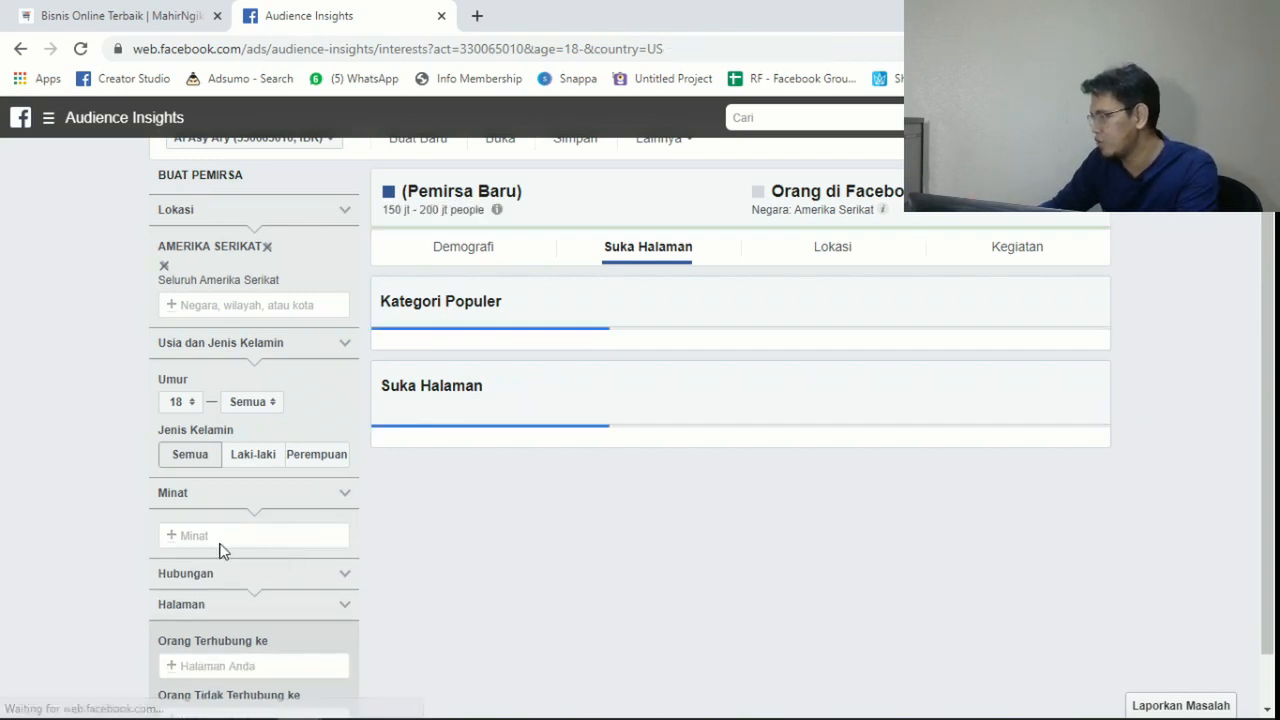
pyautogui.click(219, 537)
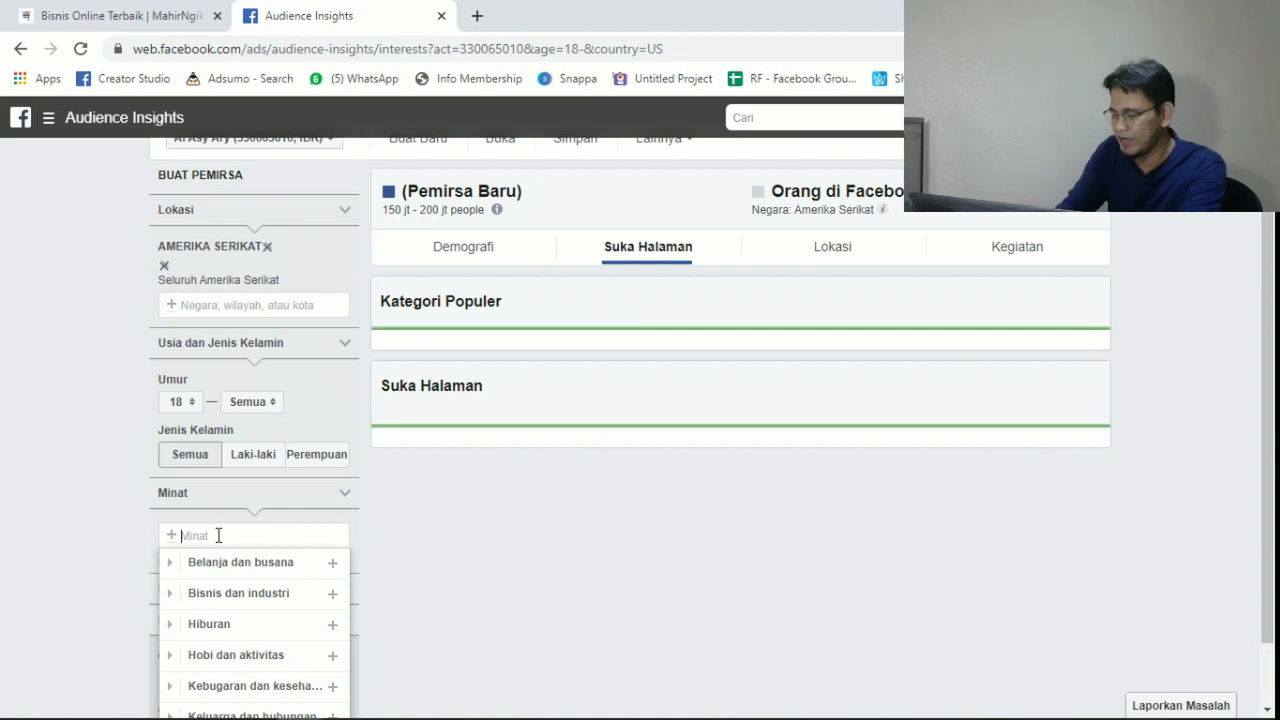
pyautogui.write('edit')
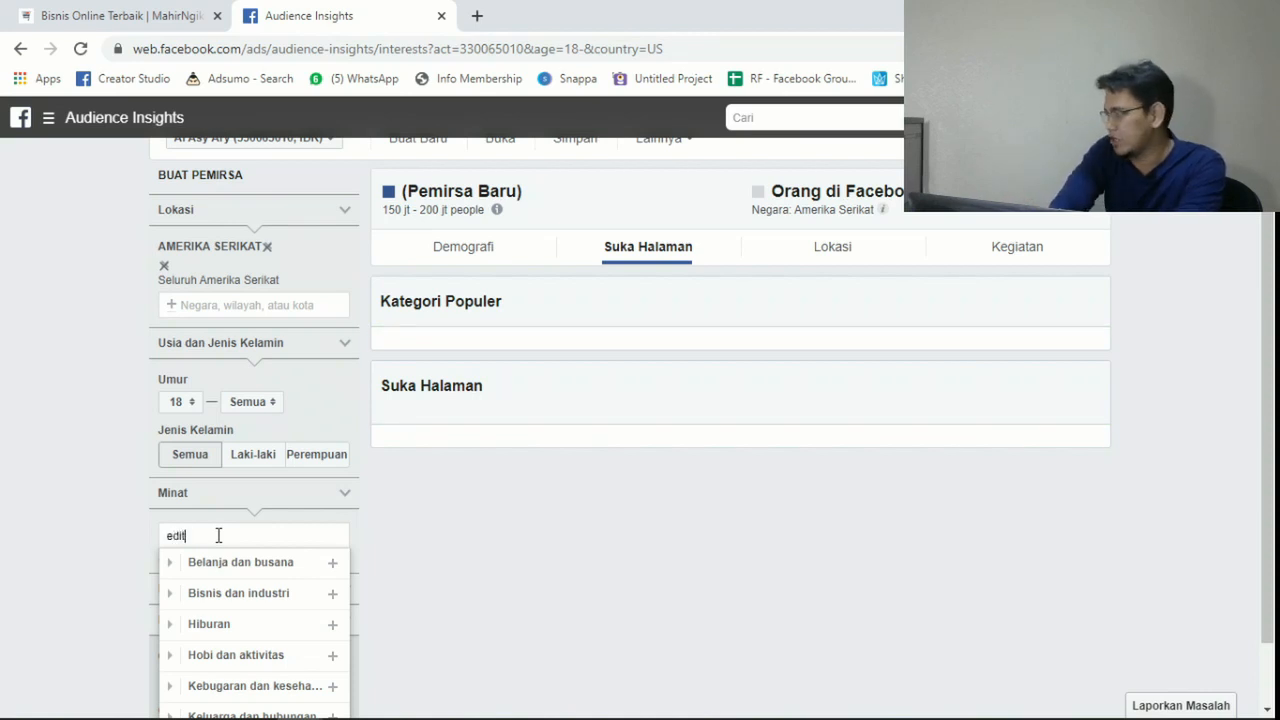
pyautogui.write('or')
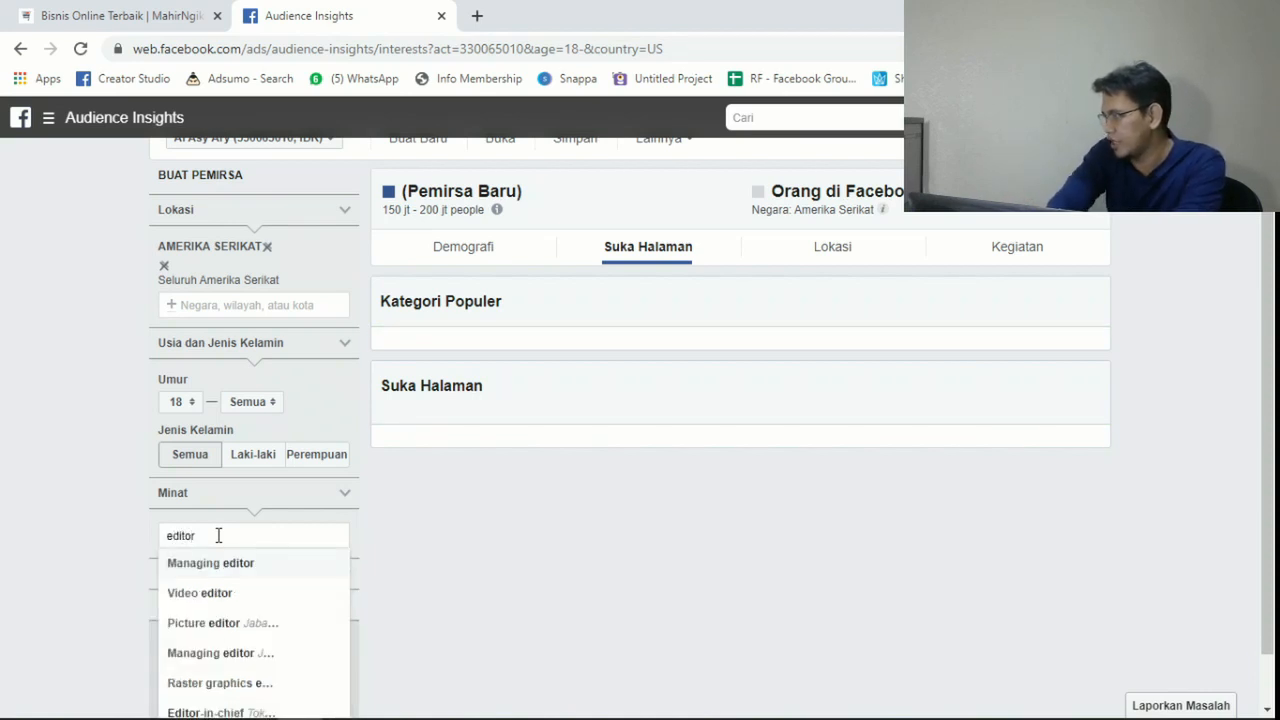
pyautogui.click(205, 592)
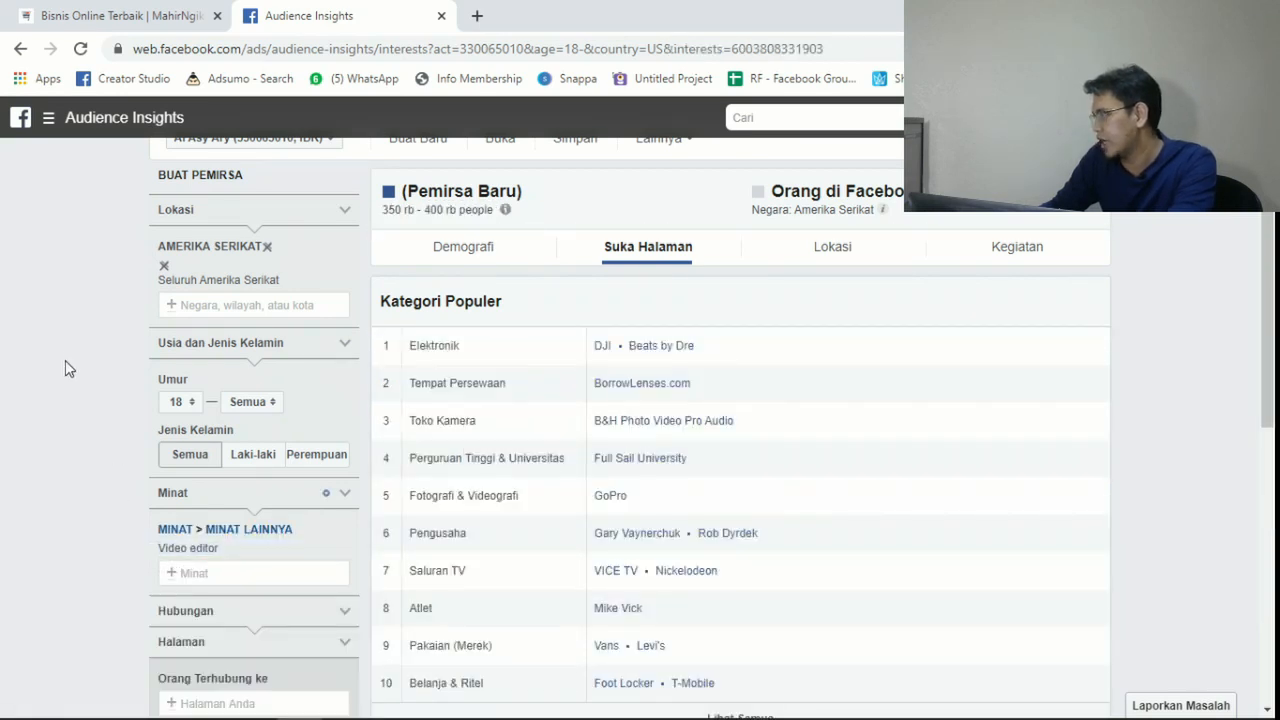
# Review the popular categories and liked pages, and open the DJI page from the list in a new browser tab
pyautogui.scroll(-6, 546, 403)
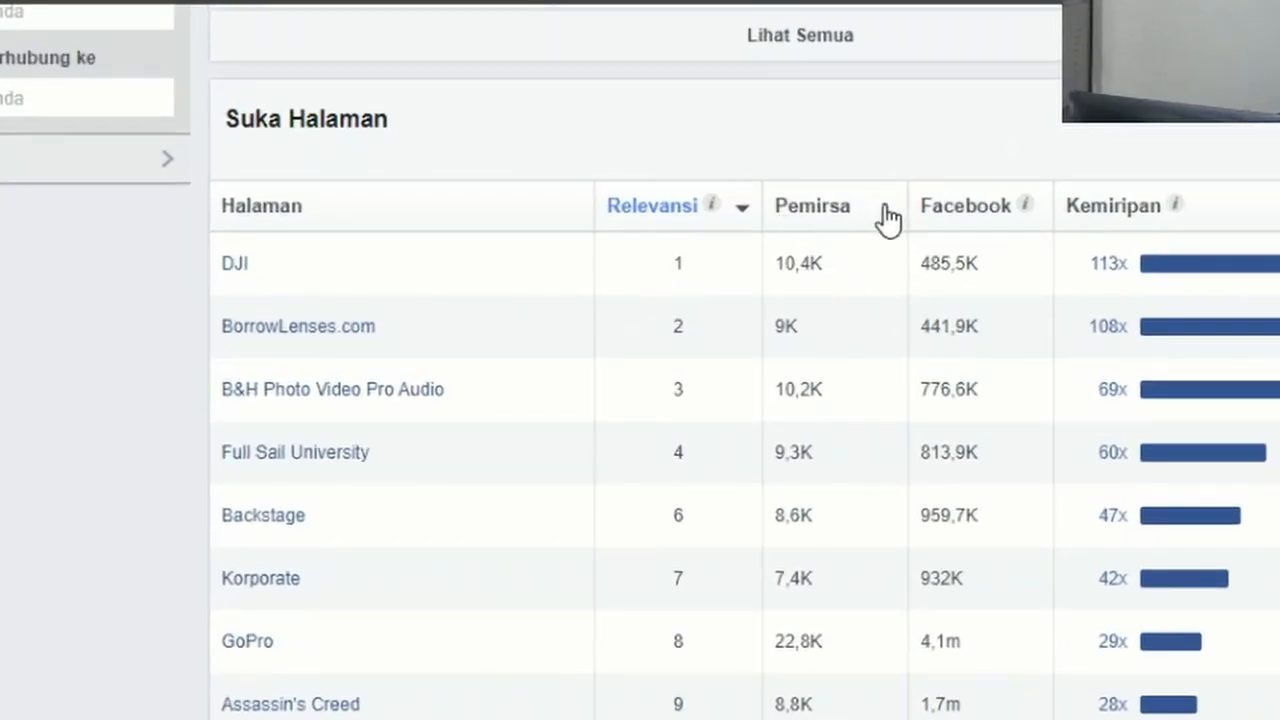
pyautogui.scroll(4, 165, 233)
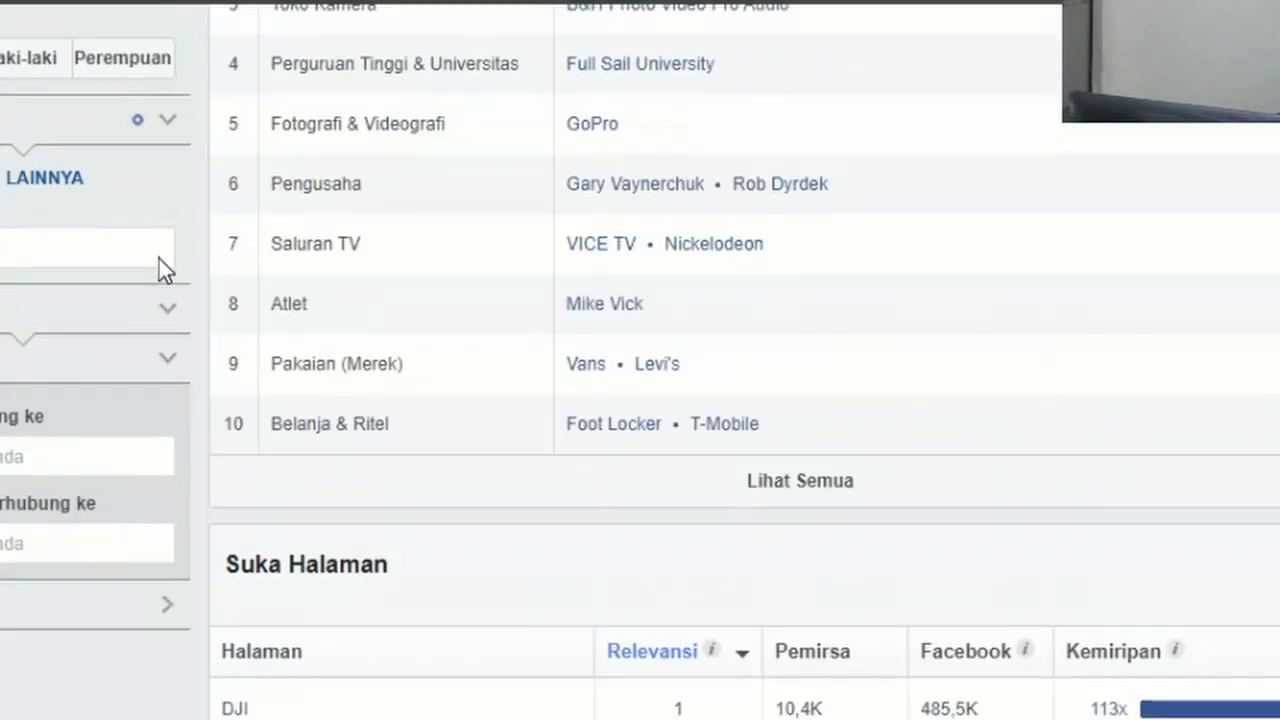
pyautogui.scroll(-3, 183, 241)
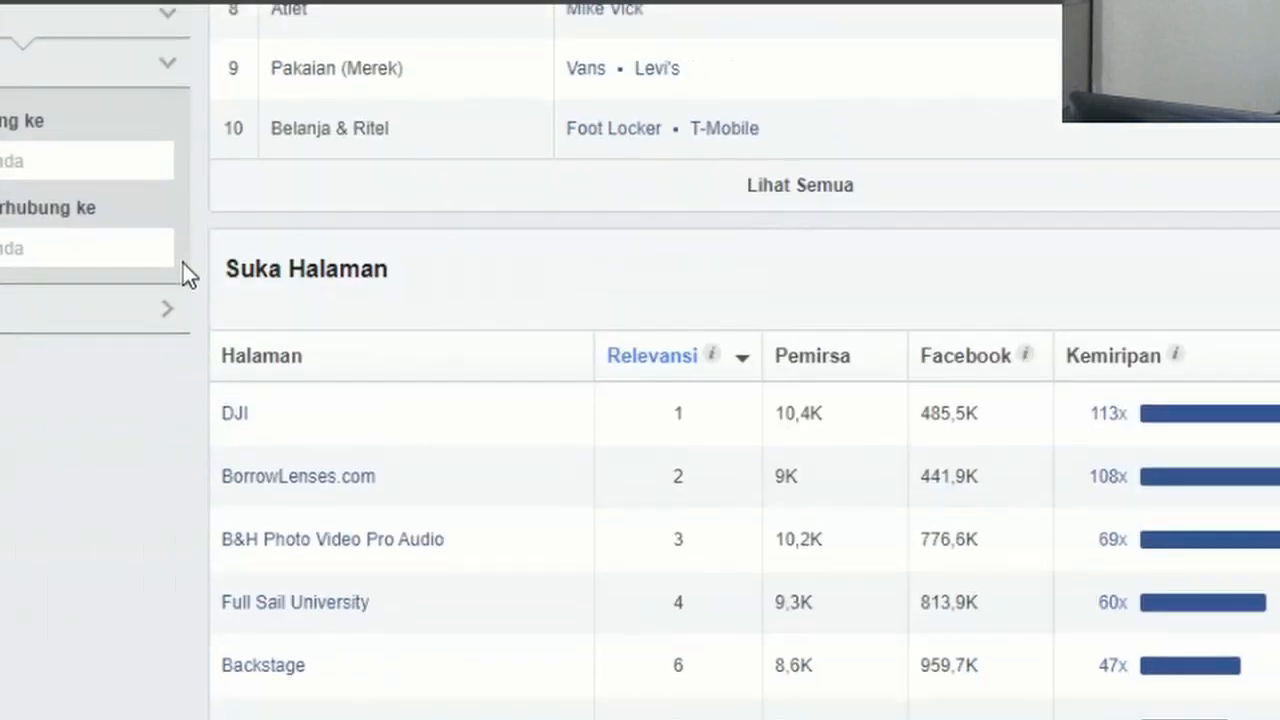
pyautogui.rightClick(234, 412)
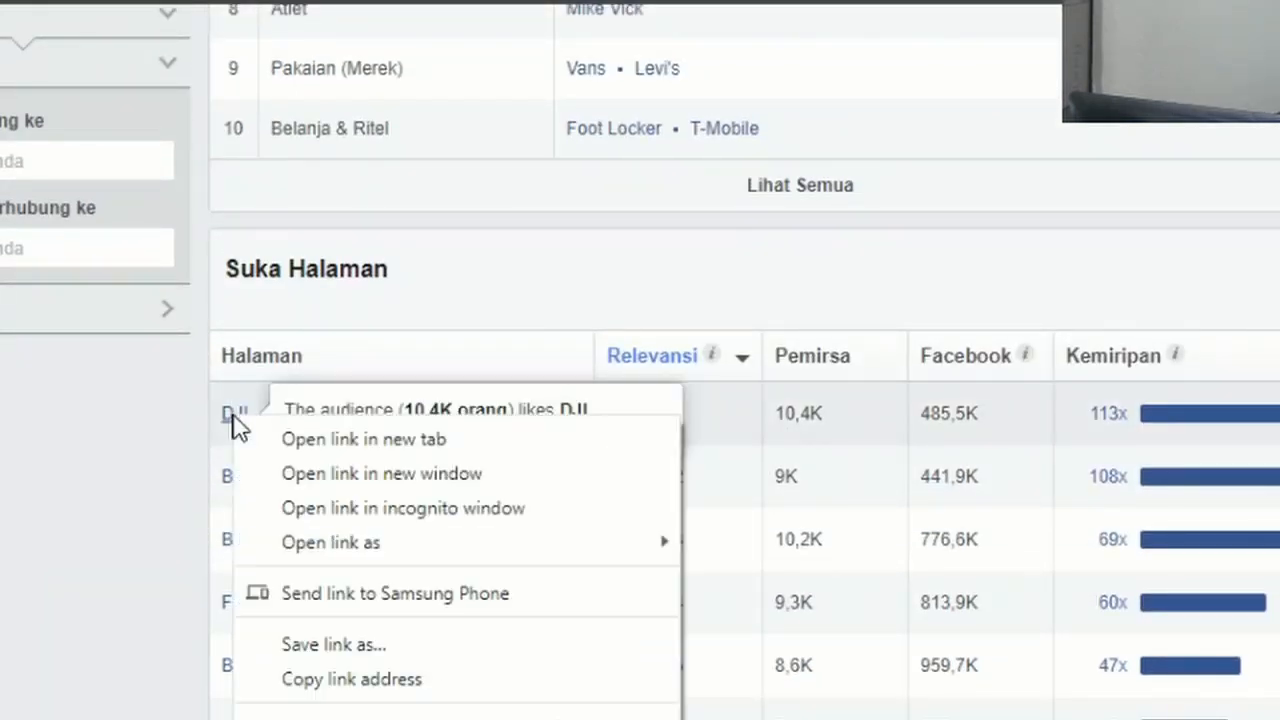
pyautogui.click(280, 437)
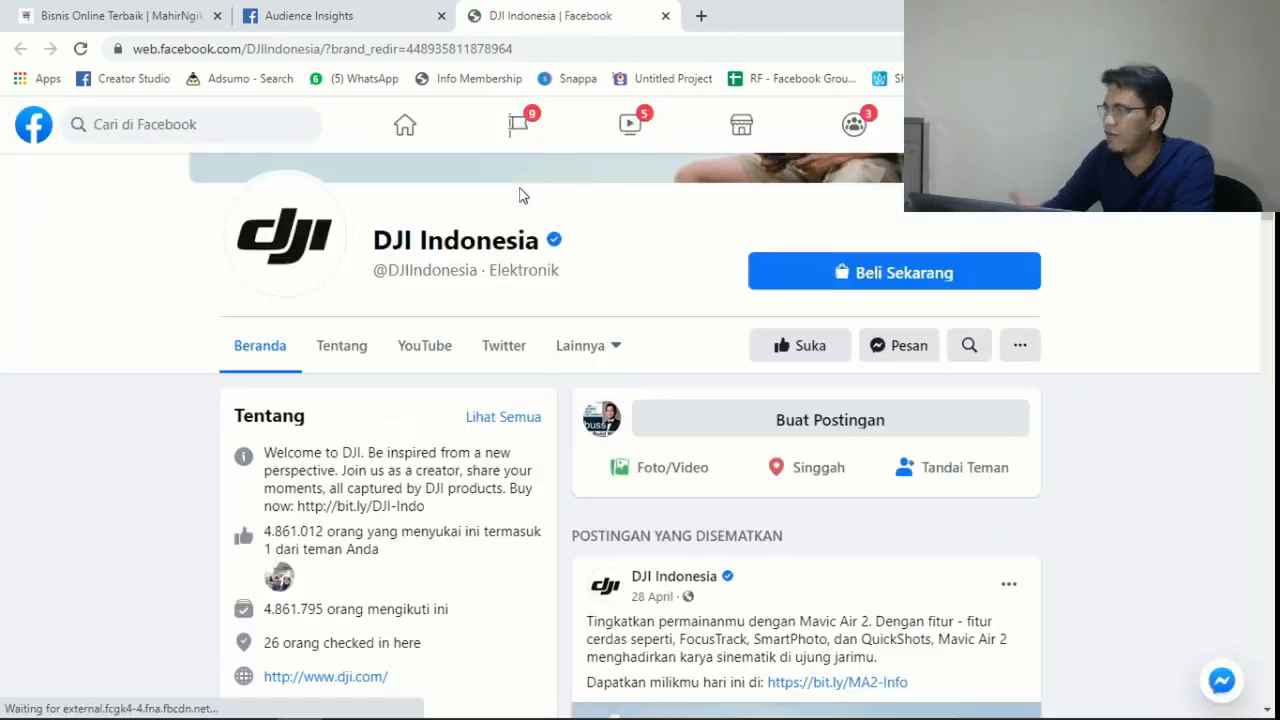
# Look through the DJI Indonesia page's cover, about information and posts
pyautogui.scroll(3, 750, 268)
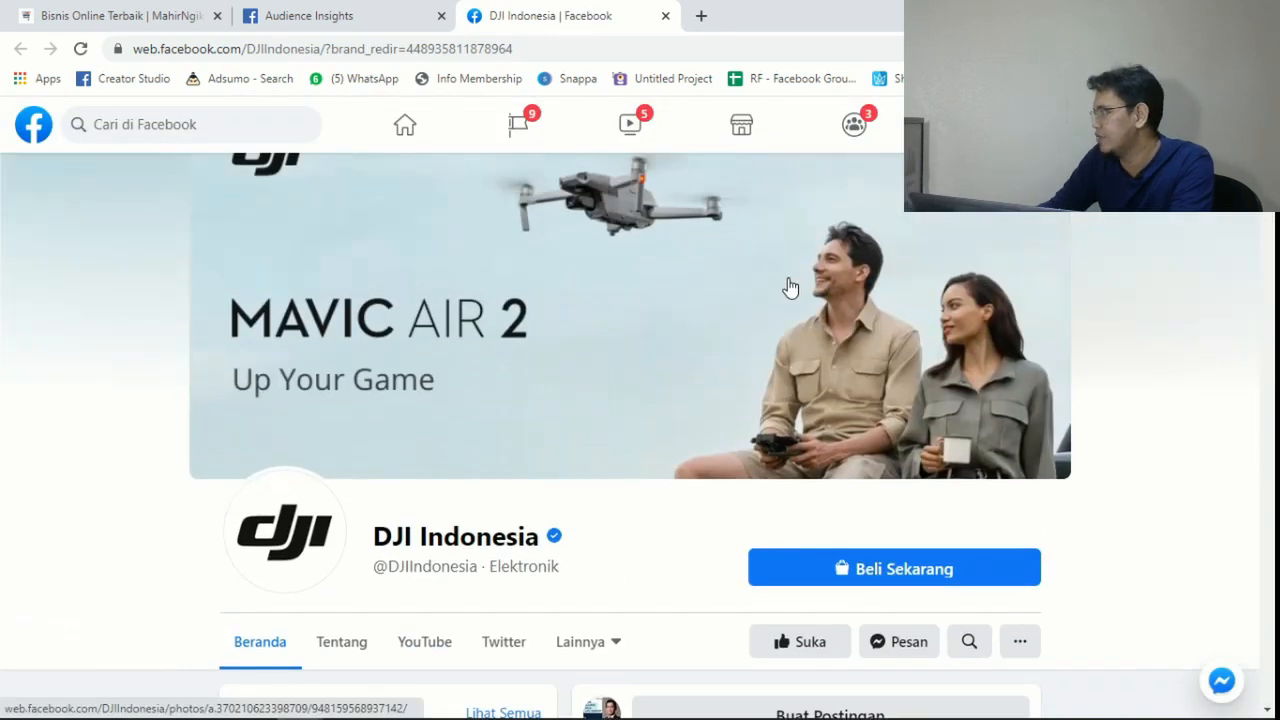
pyautogui.scroll(-4, 349, 349)
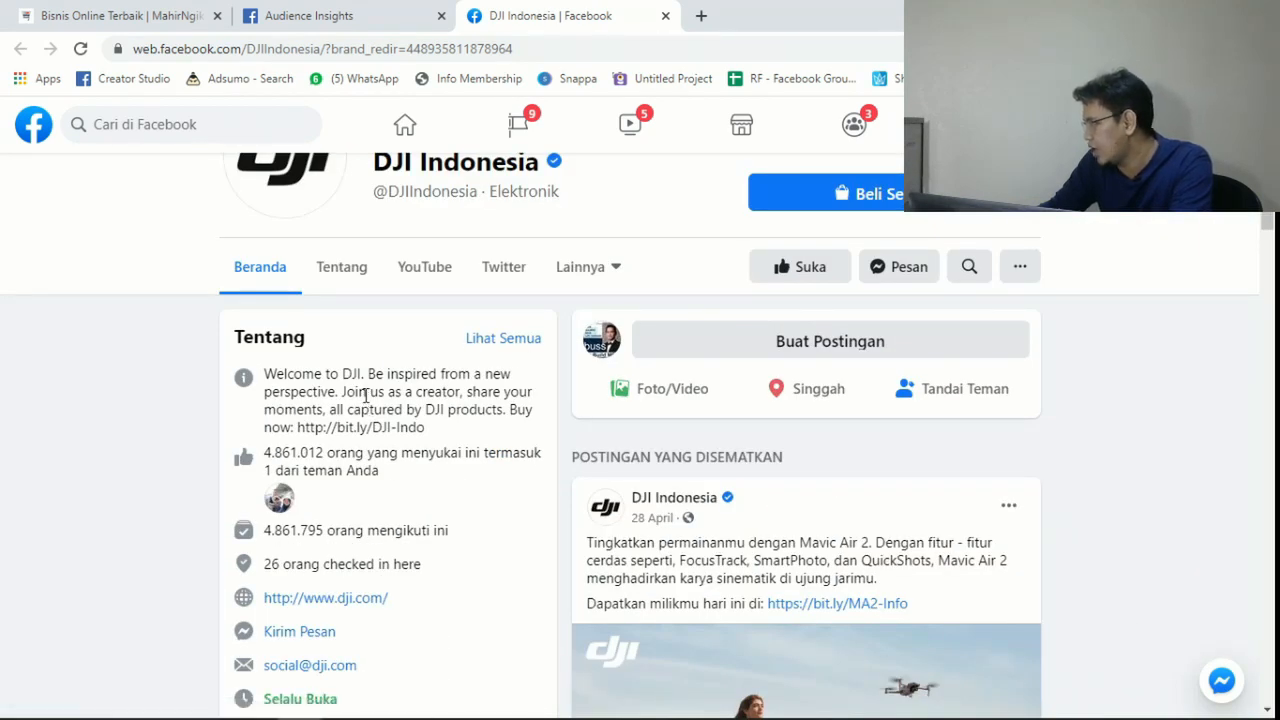
pyautogui.scroll(-6, 749, 397)
pyautogui.scroll(-8, 895, 345)
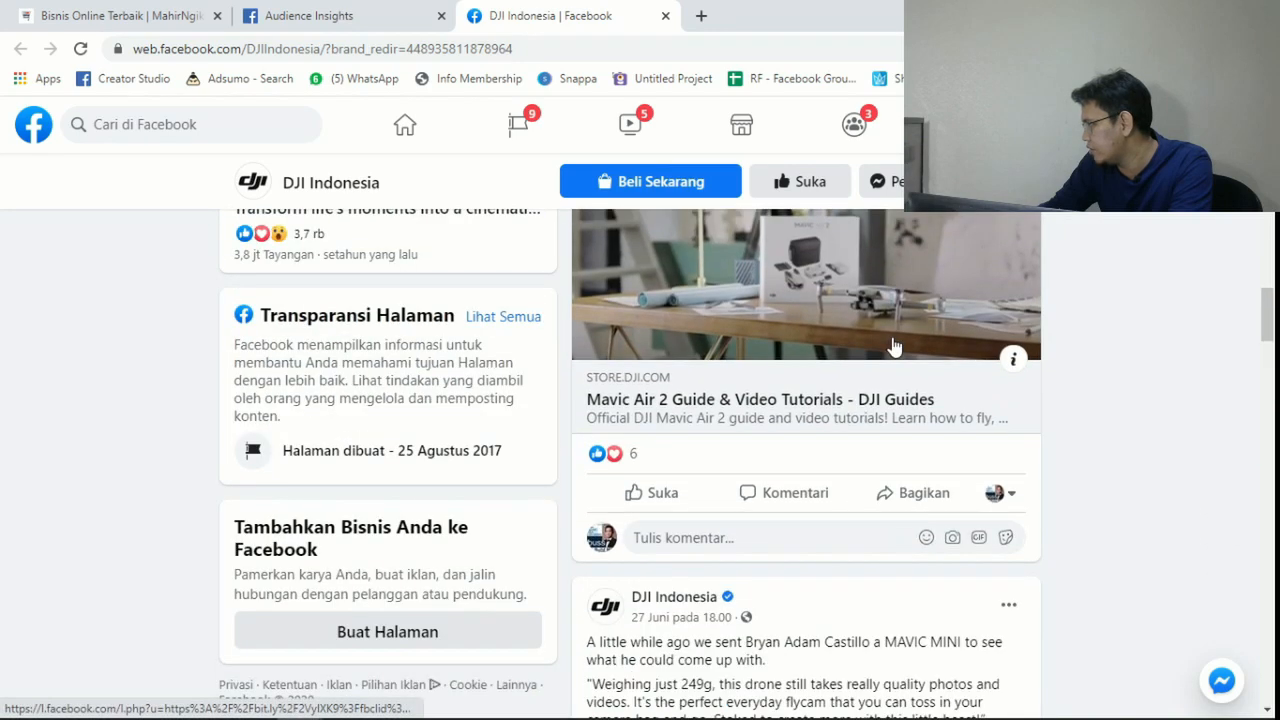
pyautogui.scroll(8, 895, 345)
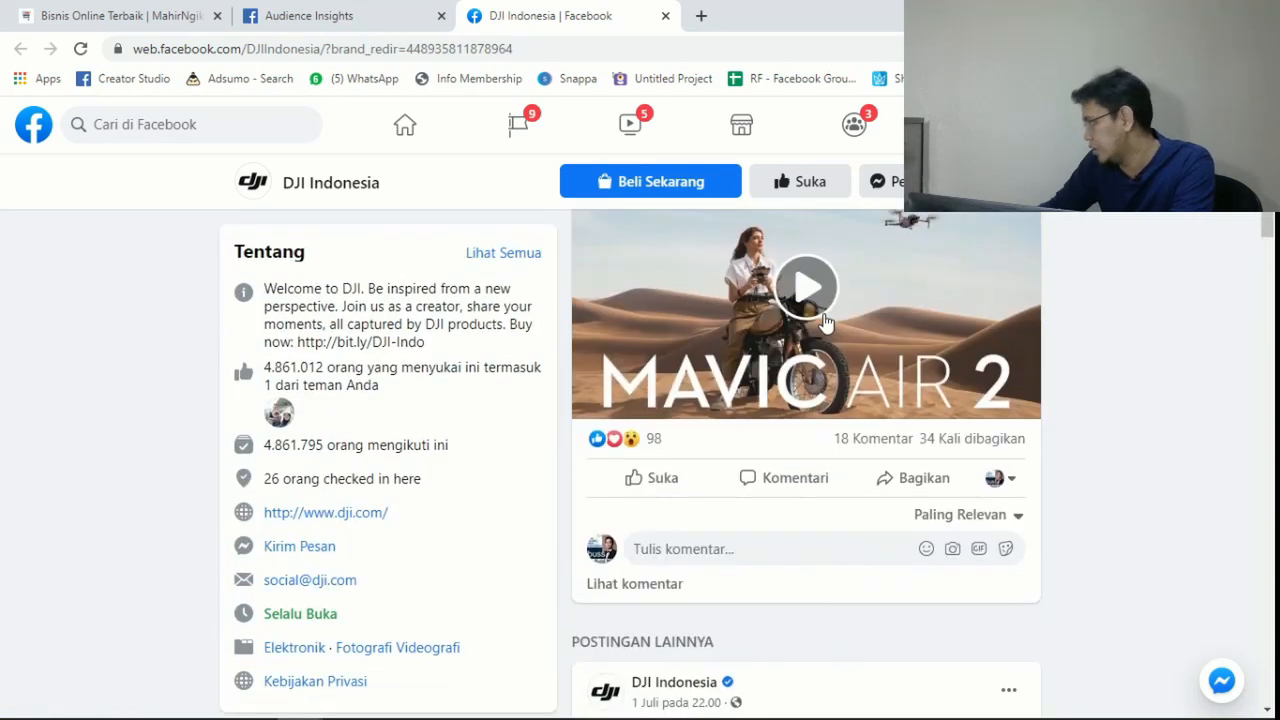
pyautogui.scroll(5, 825, 322)
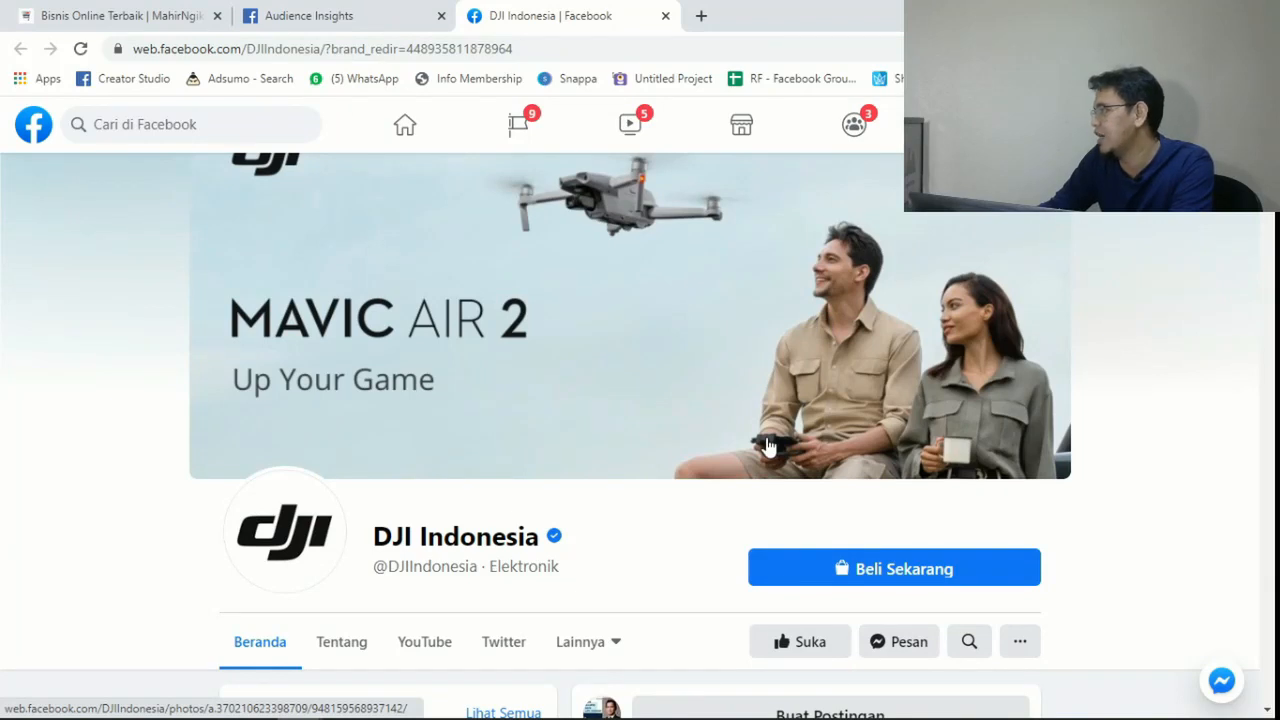
# Switch back to Audience Insights and search the interests for "dji"
pyautogui.click(366, 16)
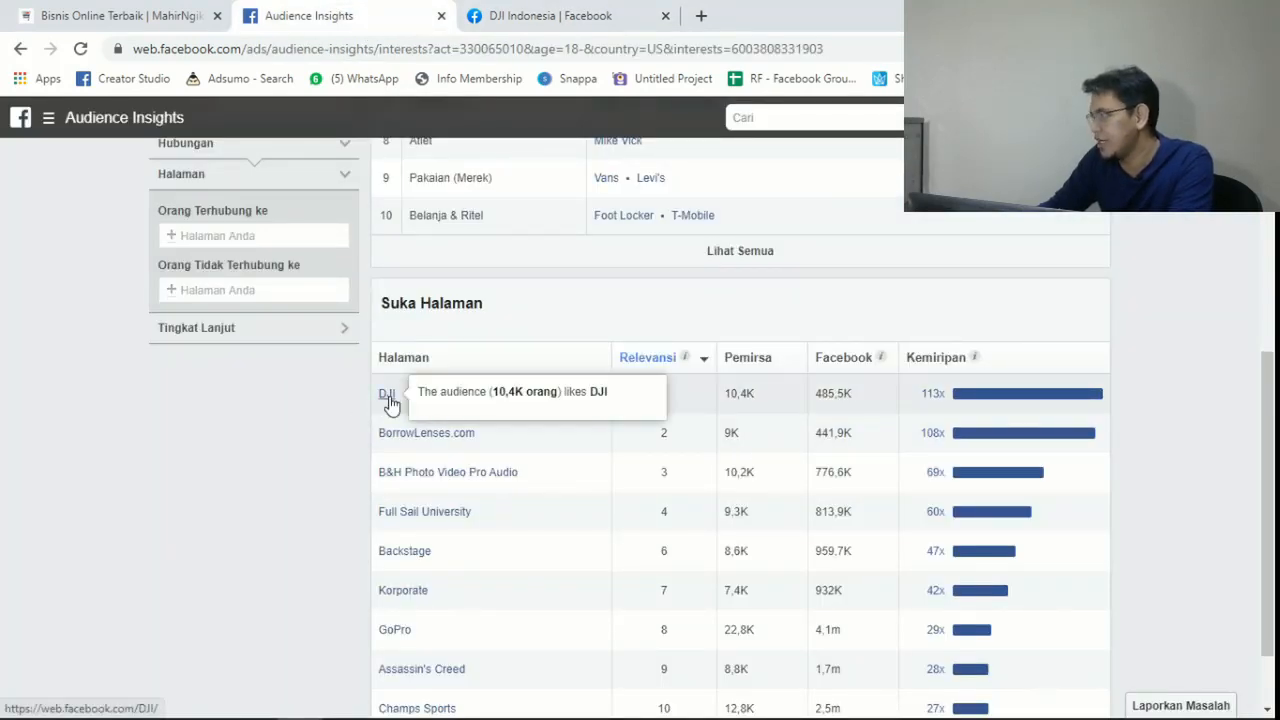
pyautogui.scroll(3, 326, 428)
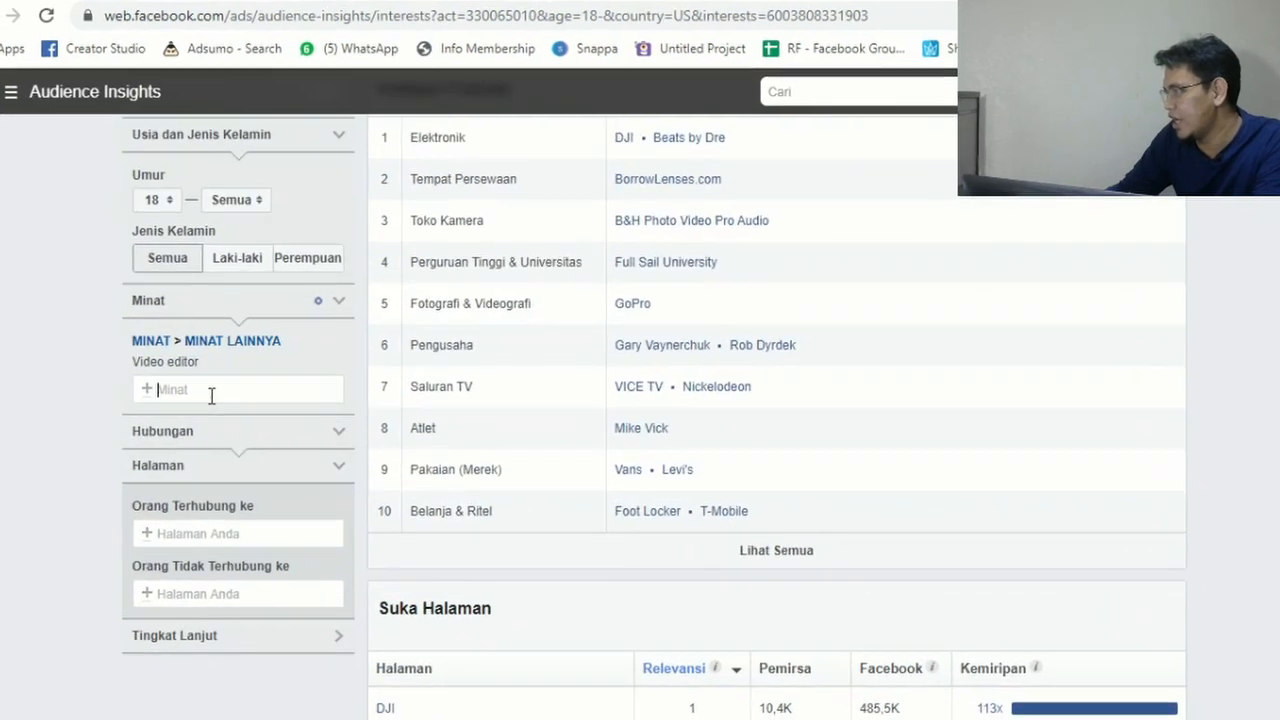
pyautogui.click(230, 387)
pyautogui.write('dji')
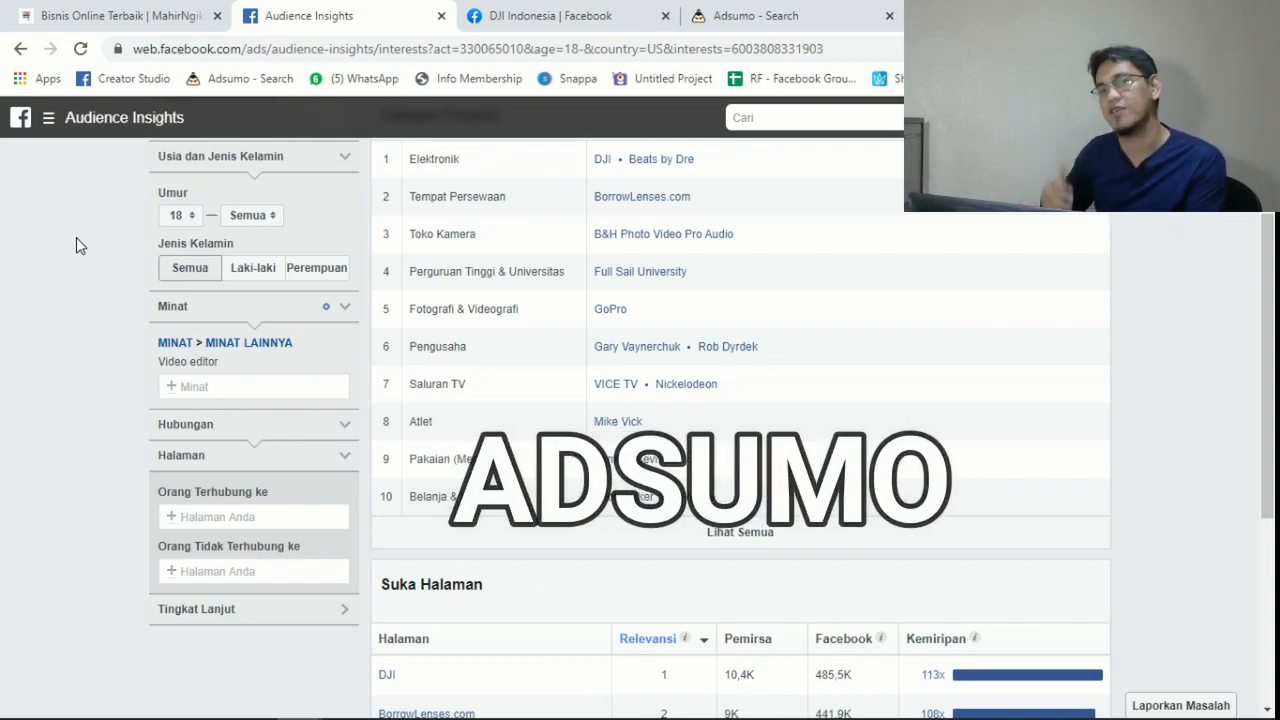
# Switch to Adsumo, search for interests matching "video editor" and view the audience filters
pyautogui.click(772, 12)
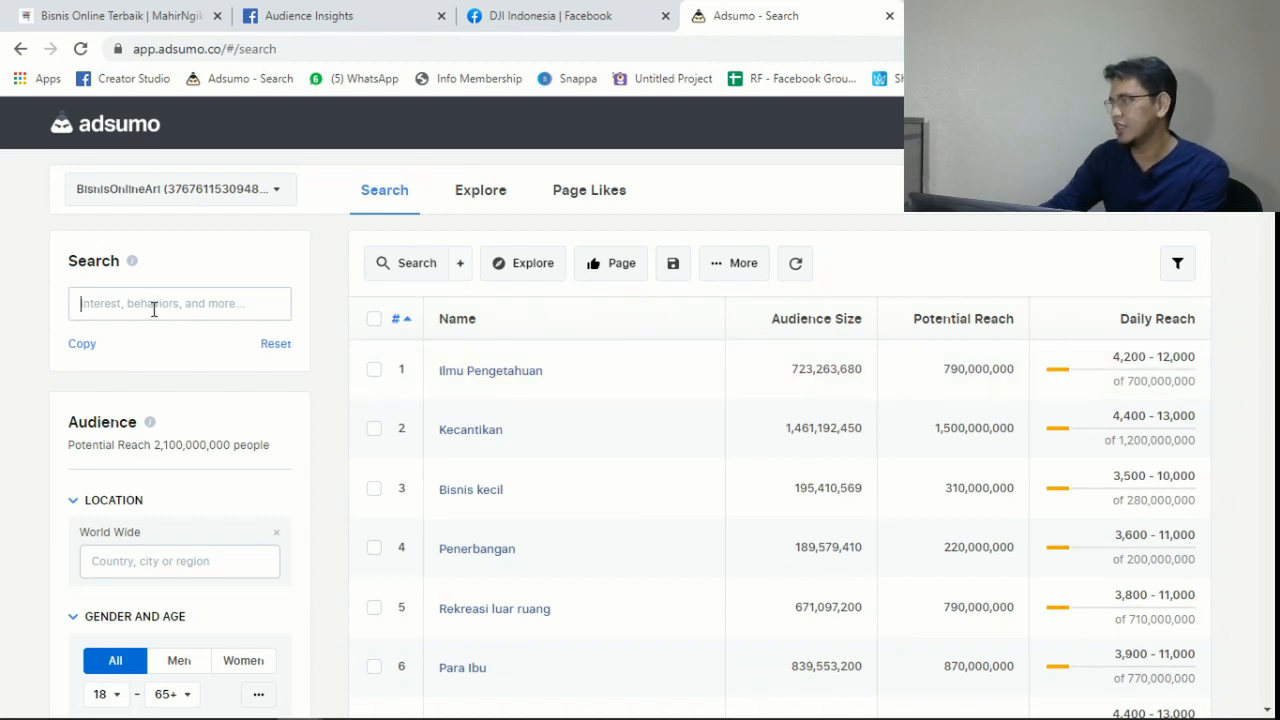
pyautogui.write('video ')
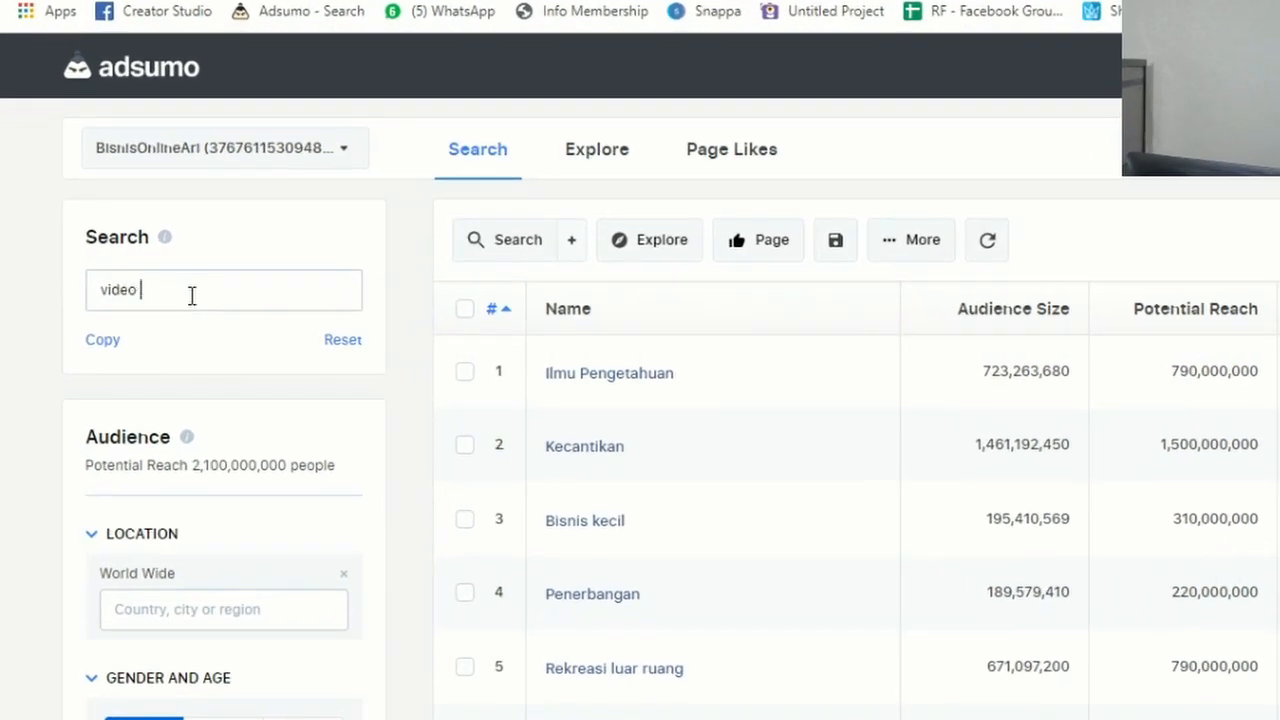
pyautogui.write('e')
pyautogui.write('ditor')
pyautogui.press('Return')
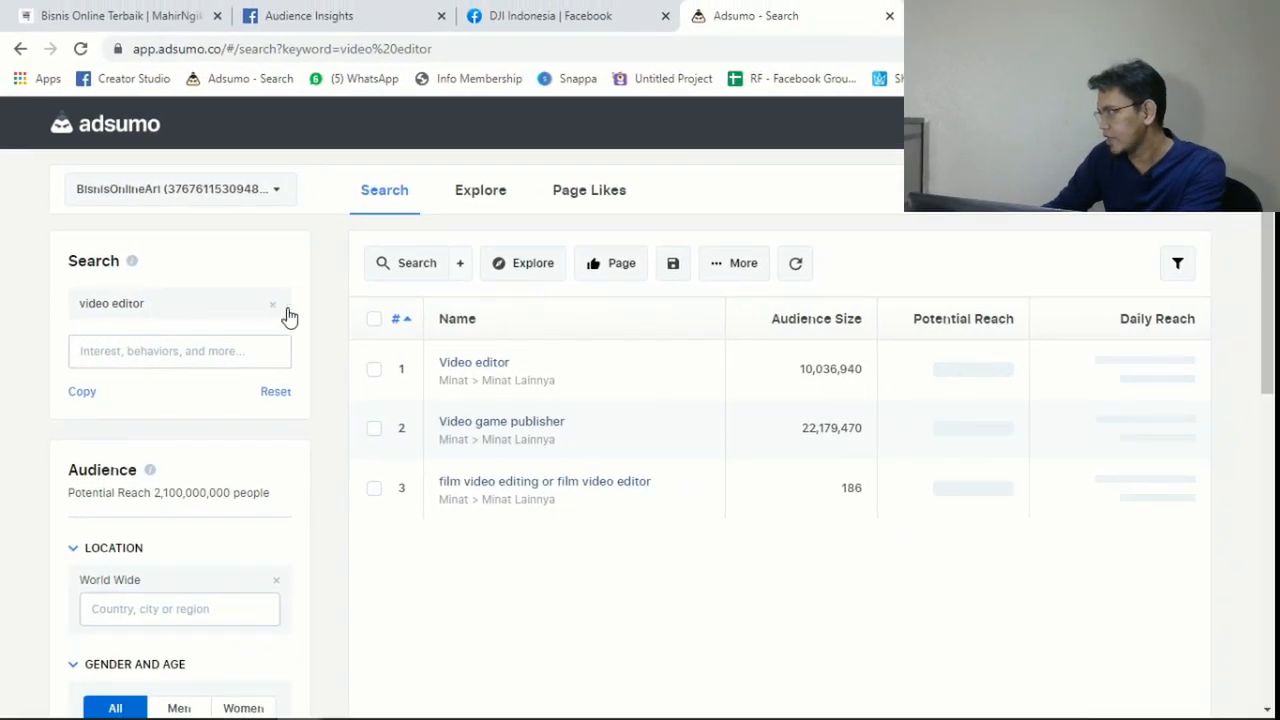
pyautogui.scroll(-3, 303, 395)
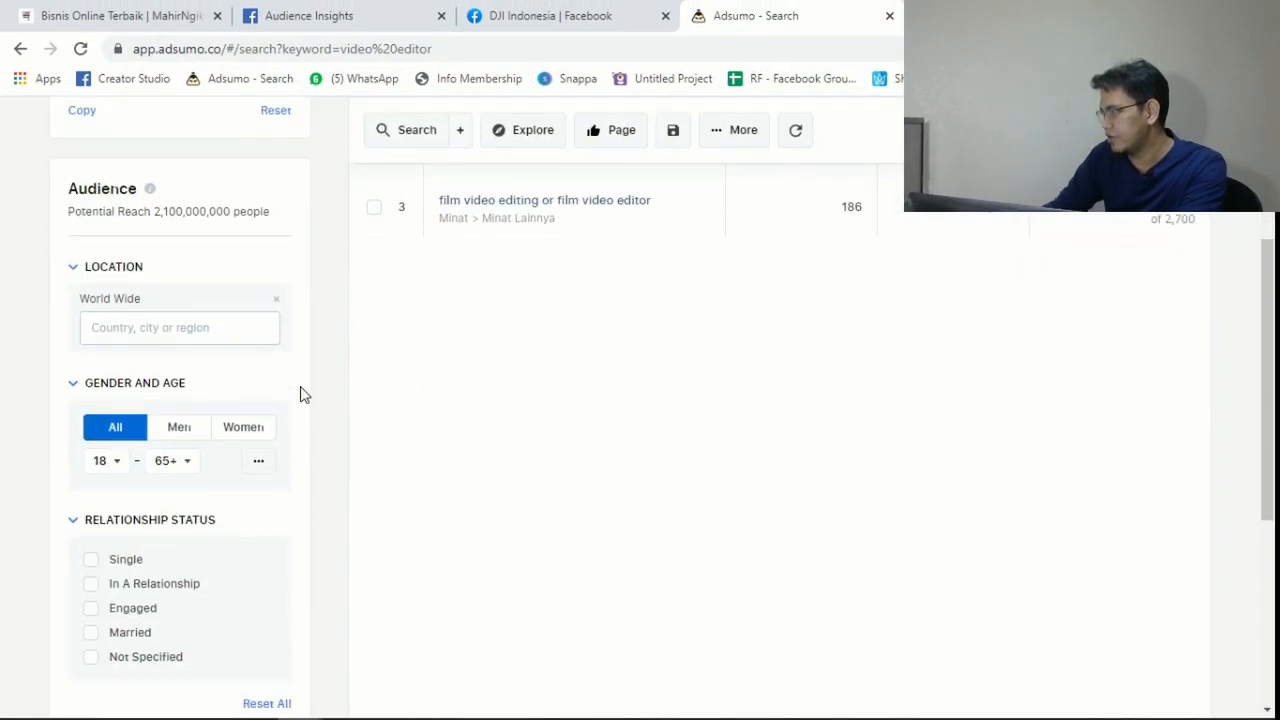
# Set the audience age range to 24–44 for all genders
pyautogui.scroll(-3, 300, 390)
pyautogui.click(112, 190)
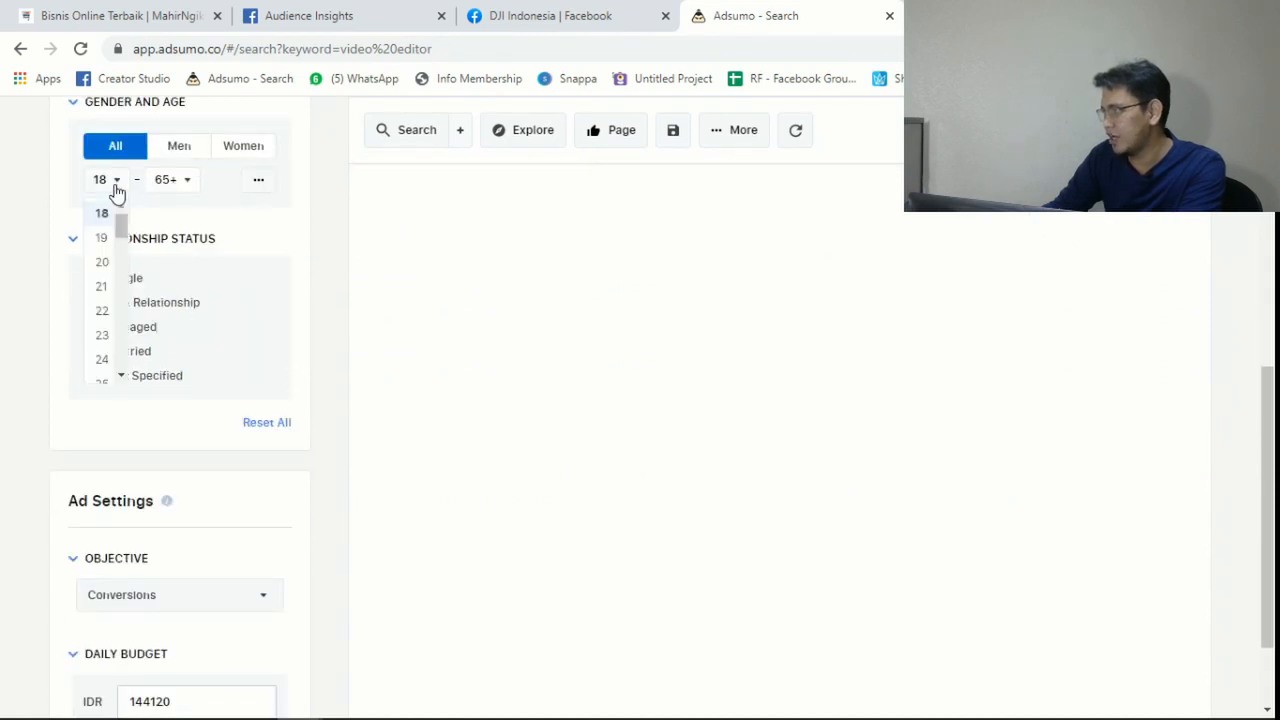
pyautogui.scroll(-2, 106, 290)
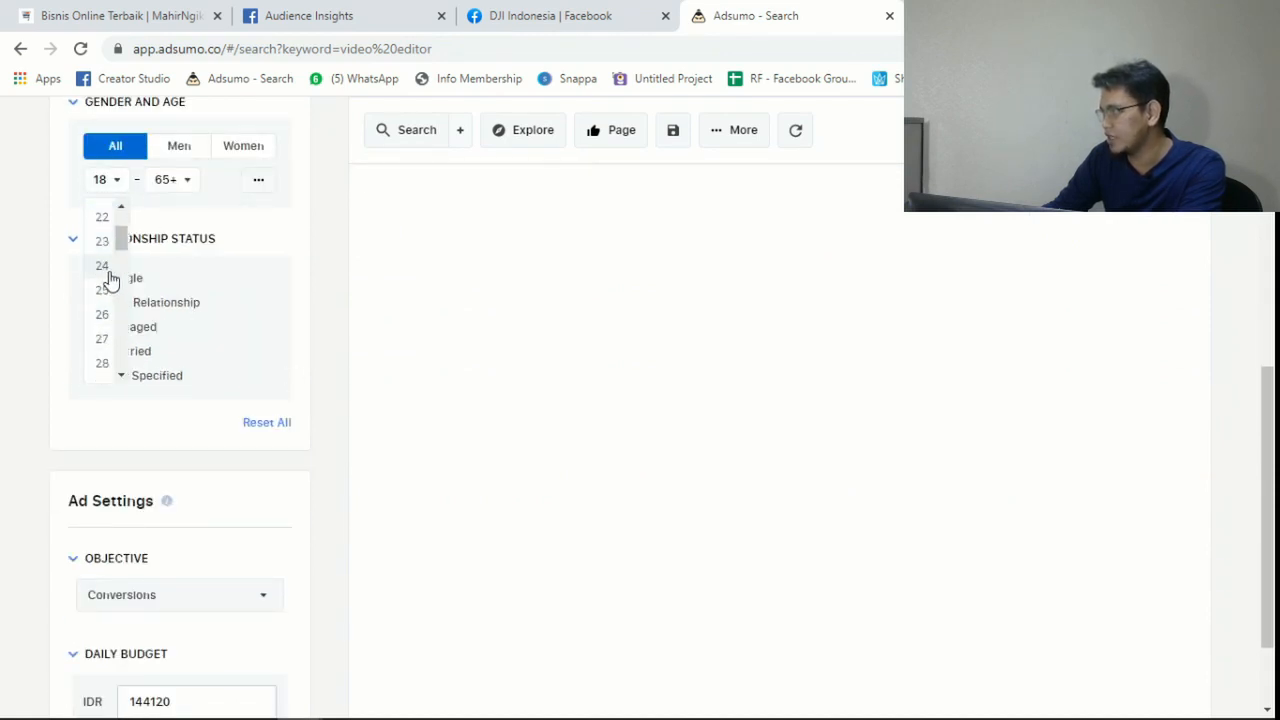
pyautogui.click(106, 278)
pyautogui.click(187, 186)
pyautogui.scroll(-1, 186, 265)
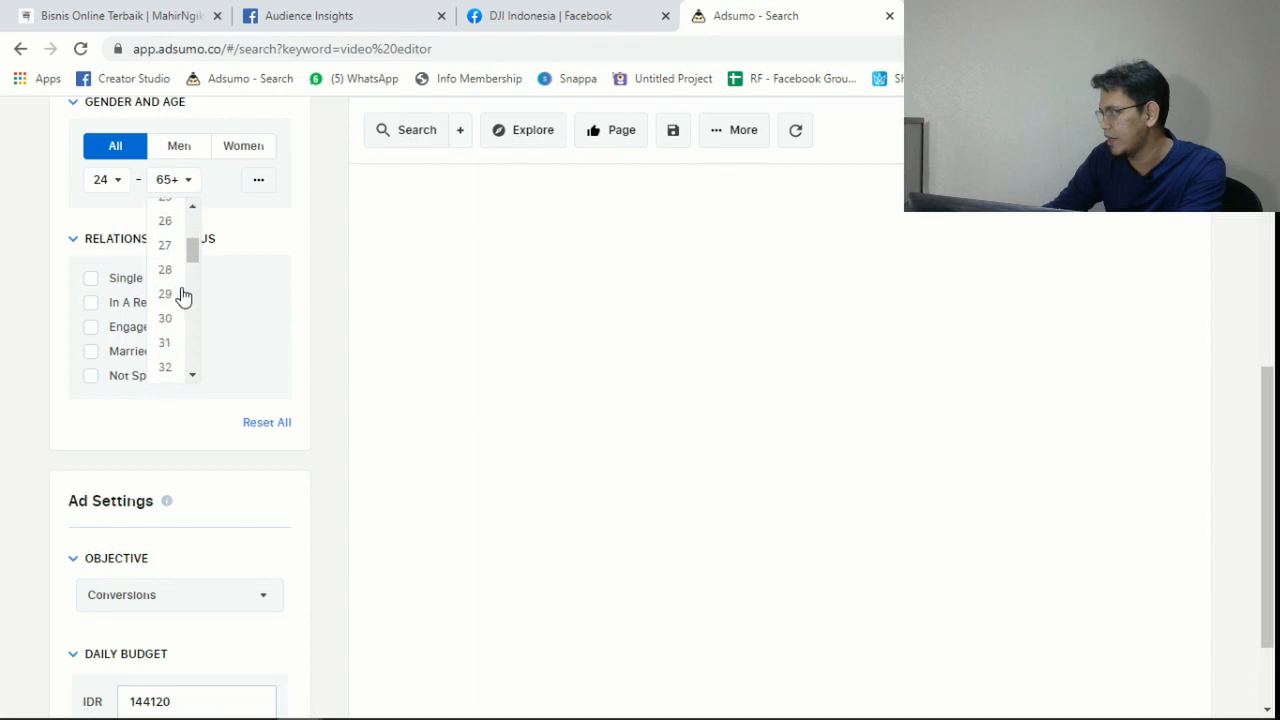
pyautogui.scroll(-5, 181, 310)
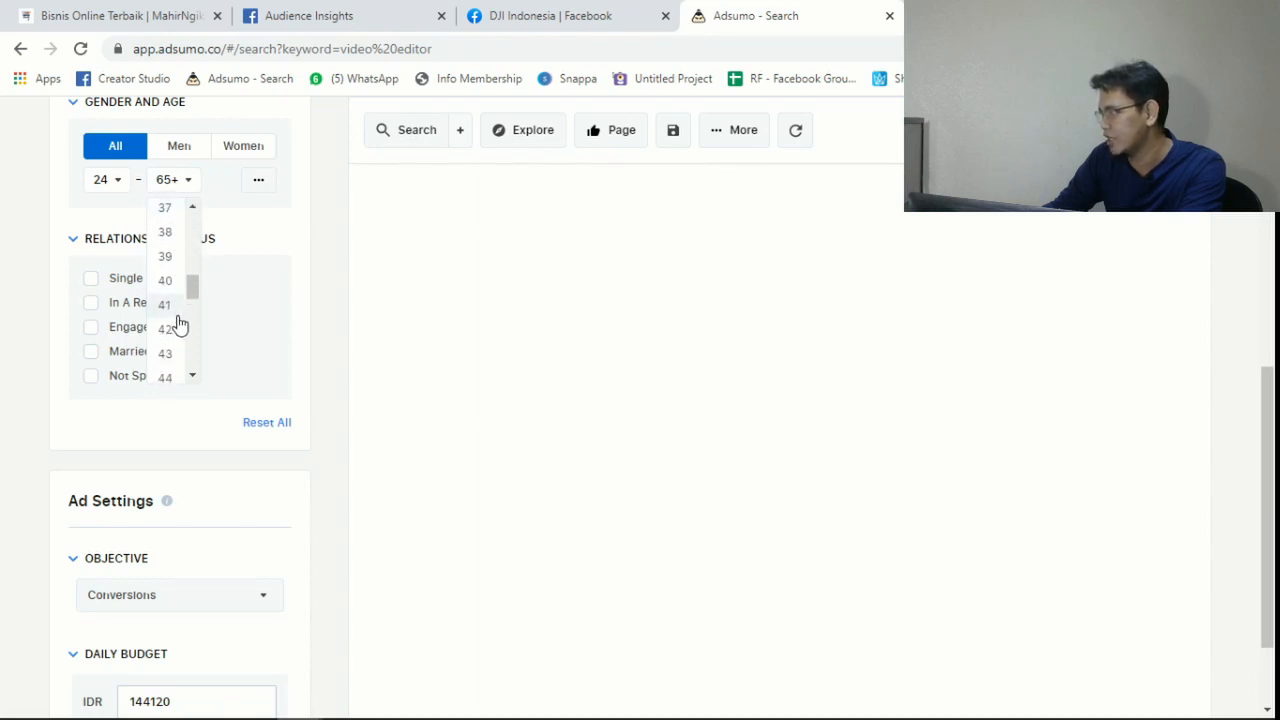
pyautogui.click(168, 287)
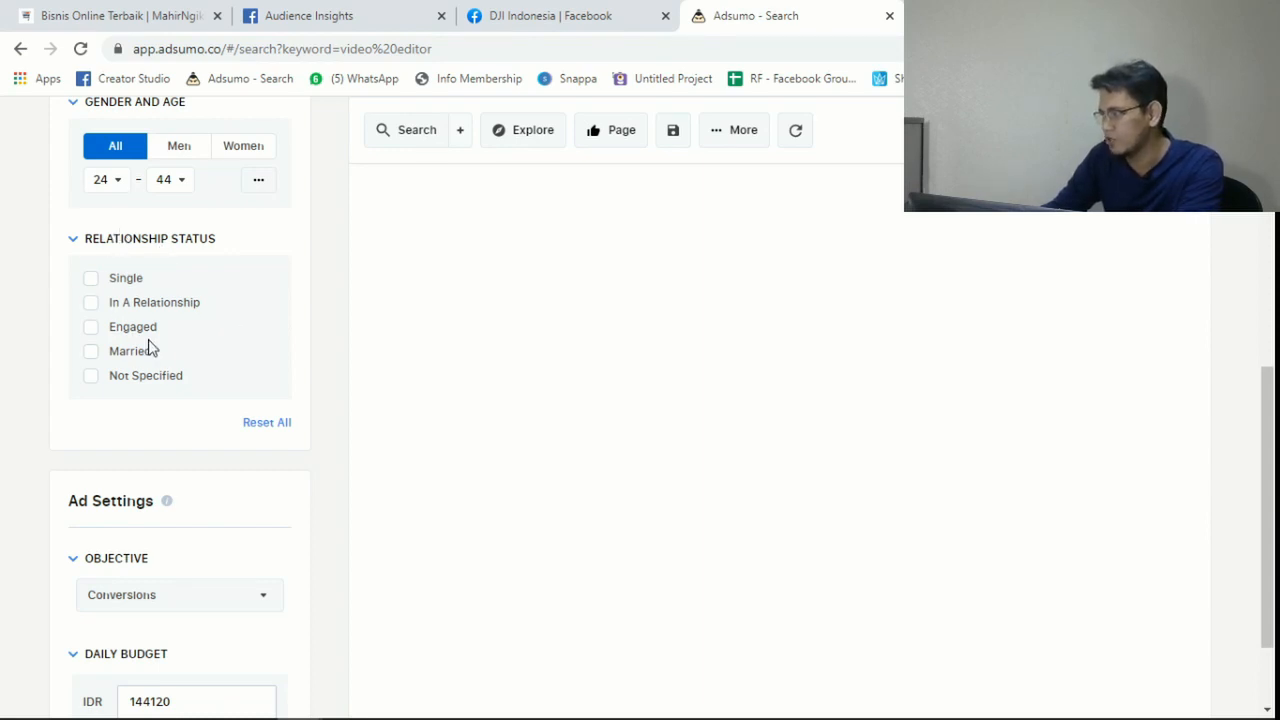
# Review the available ad objectives and choose Conversions
pyautogui.scroll(-1, 150, 352)
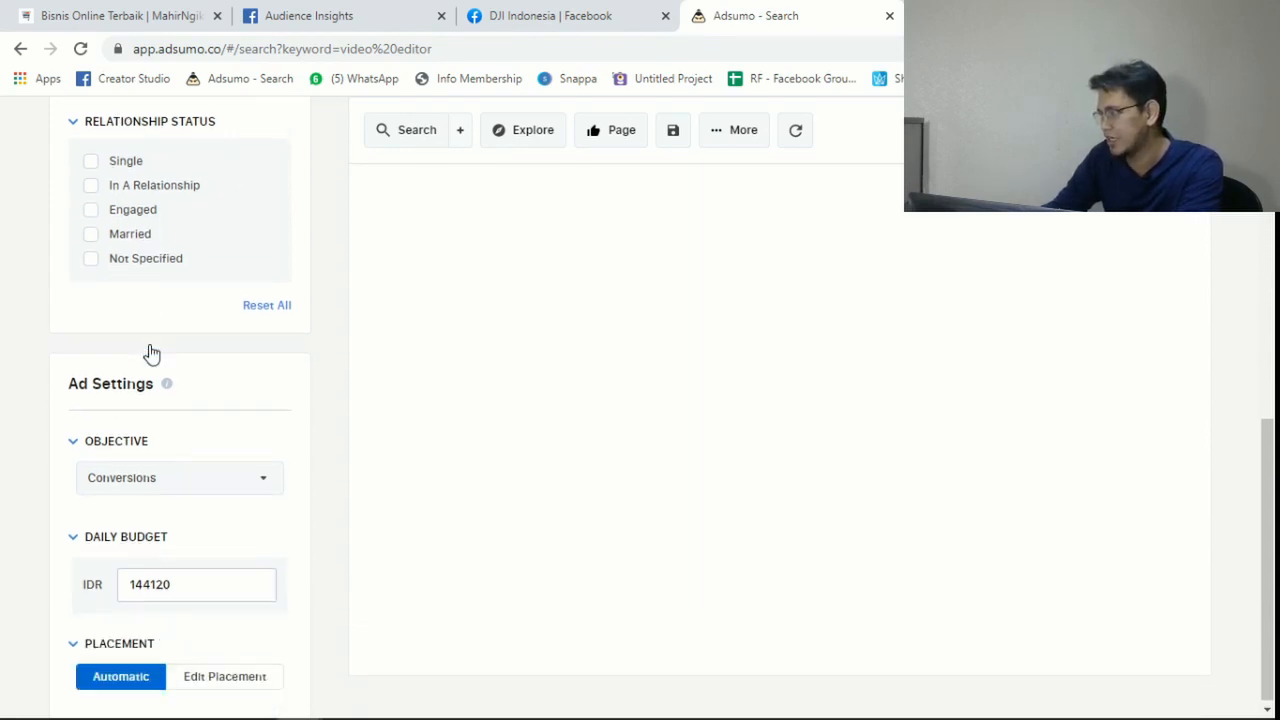
pyautogui.click(165, 478)
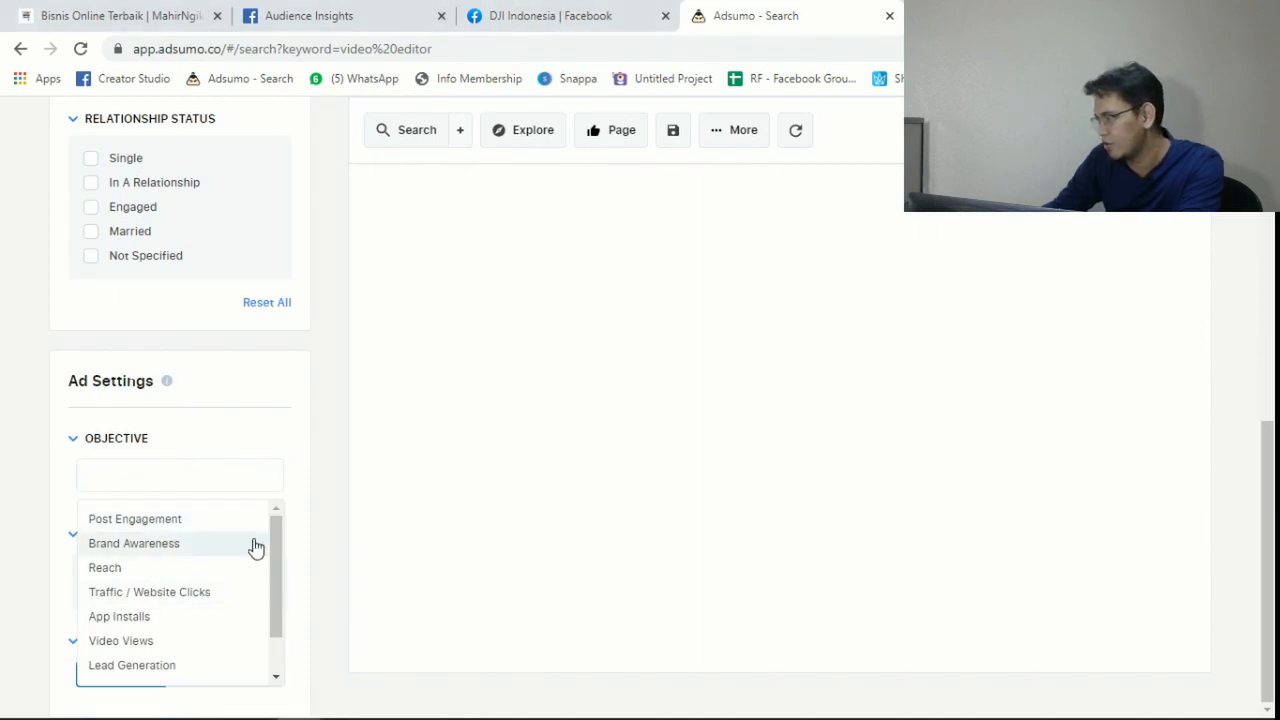
pyautogui.moveTo(273, 548); pyautogui.dragTo(271, 603)
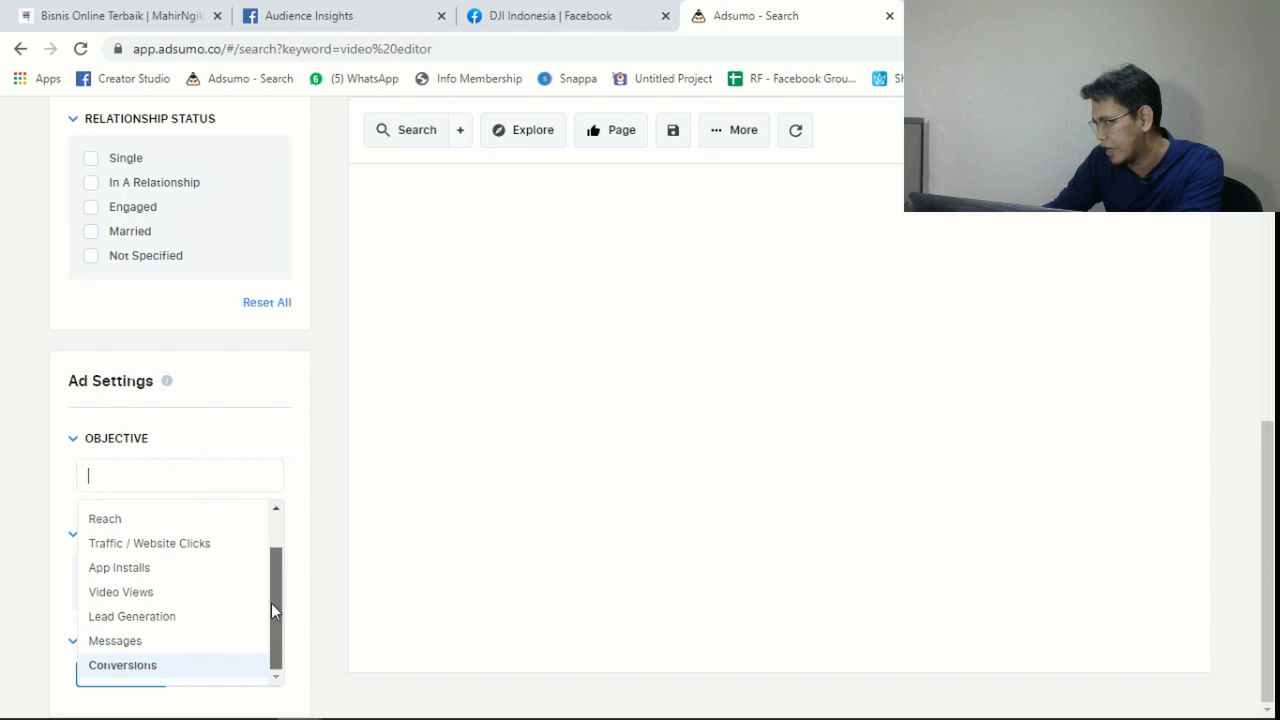
pyautogui.click(155, 667)
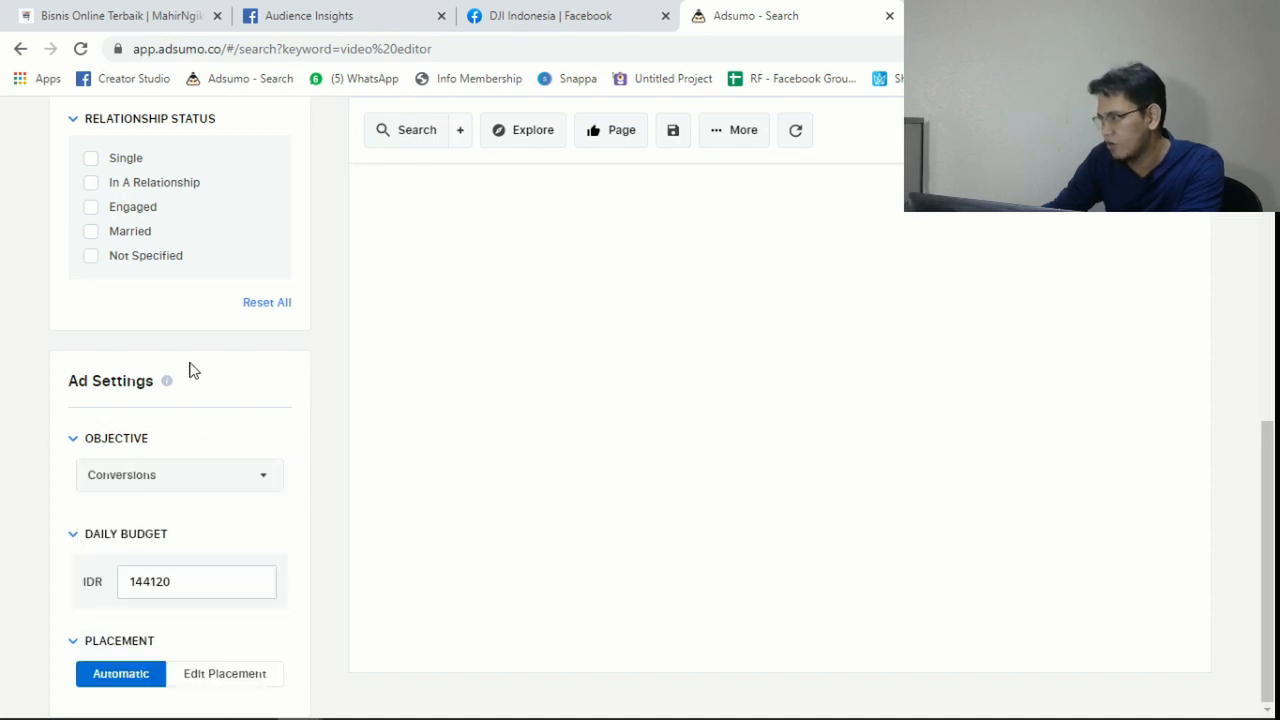
# Set the daily budget to IDR 50000 and check the daily reach estimates of the video editor results
pyautogui.moveTo(190, 585); pyautogui.dragTo(136, 586)
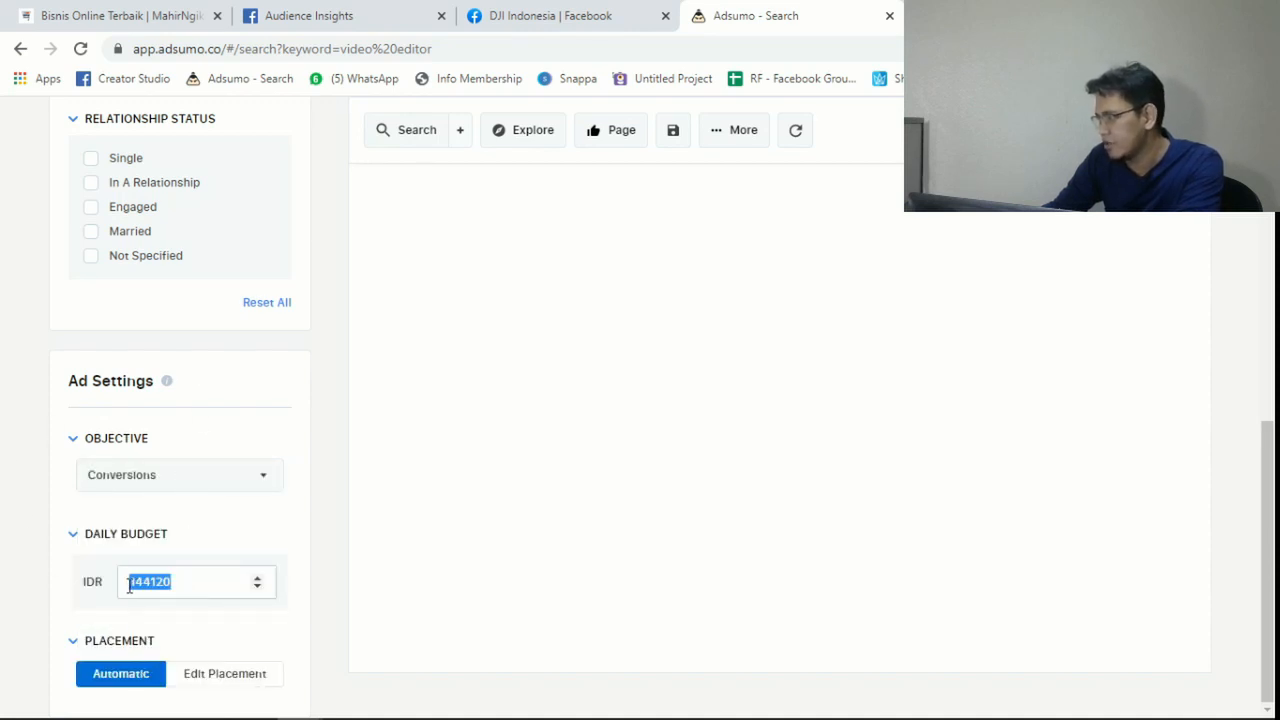
pyautogui.write('50000')
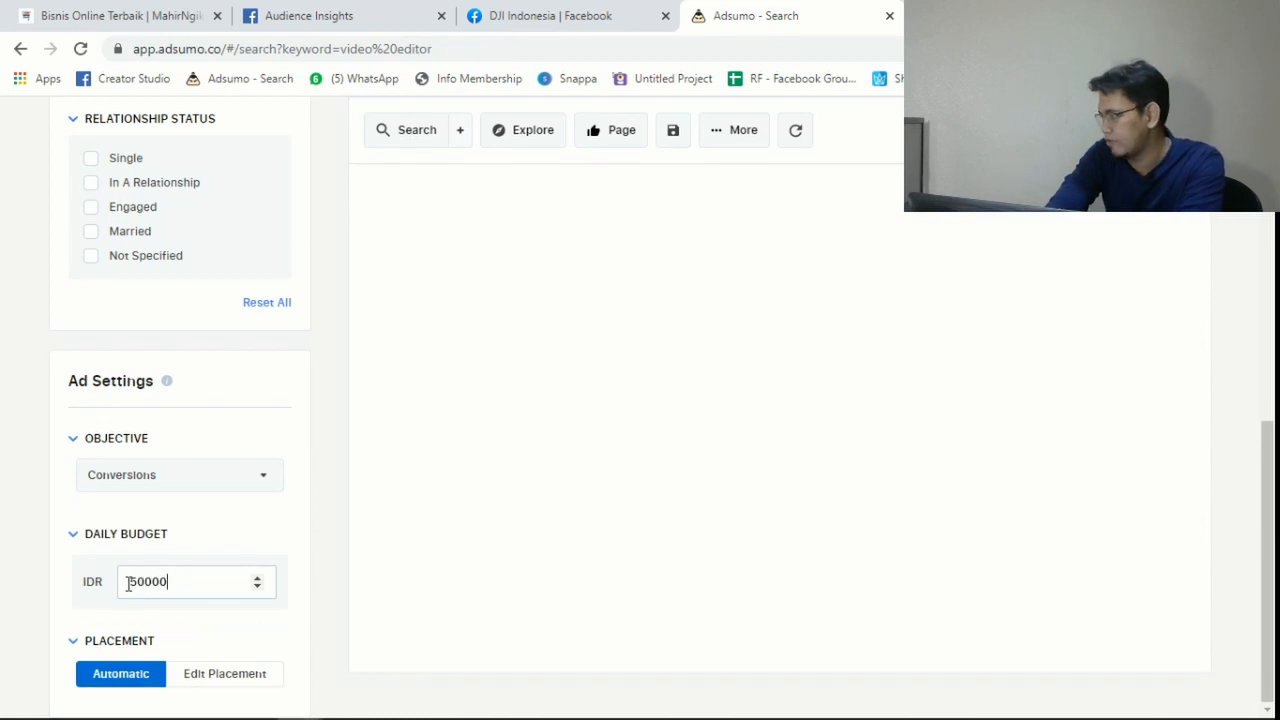
pyautogui.scroll(7, 580, 366)
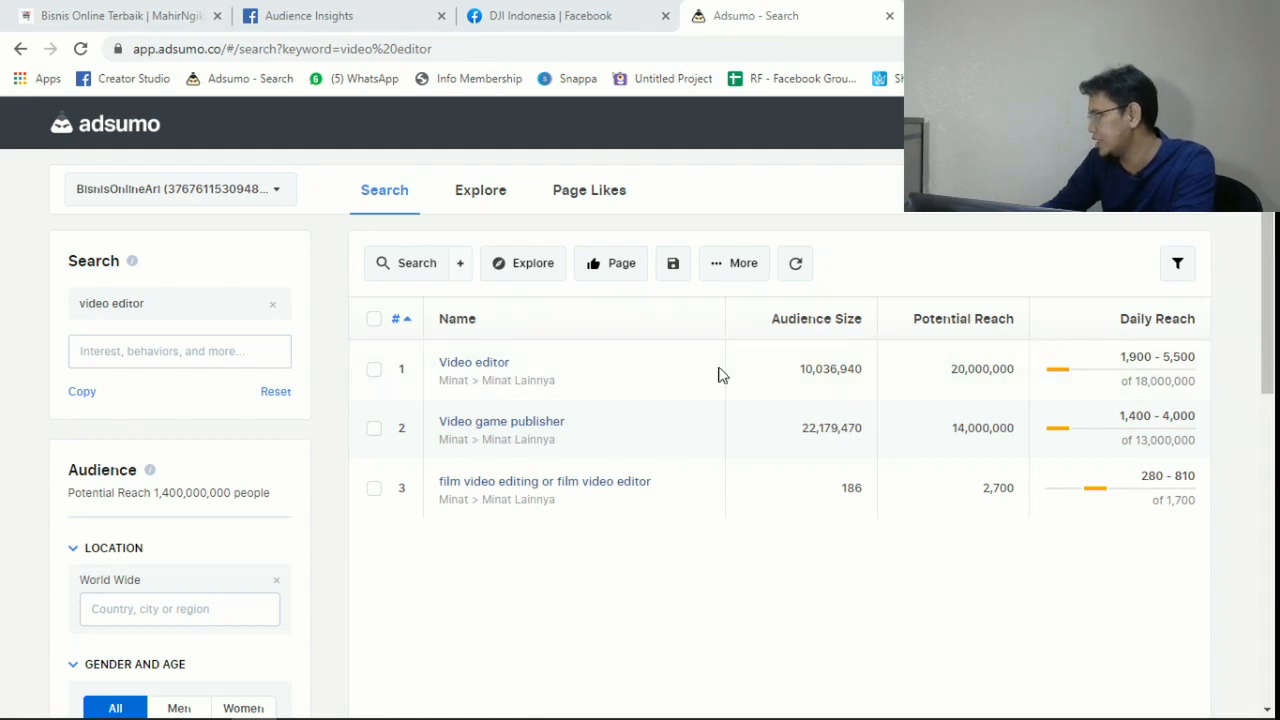
pyautogui.scroll(-6, 326, 511)
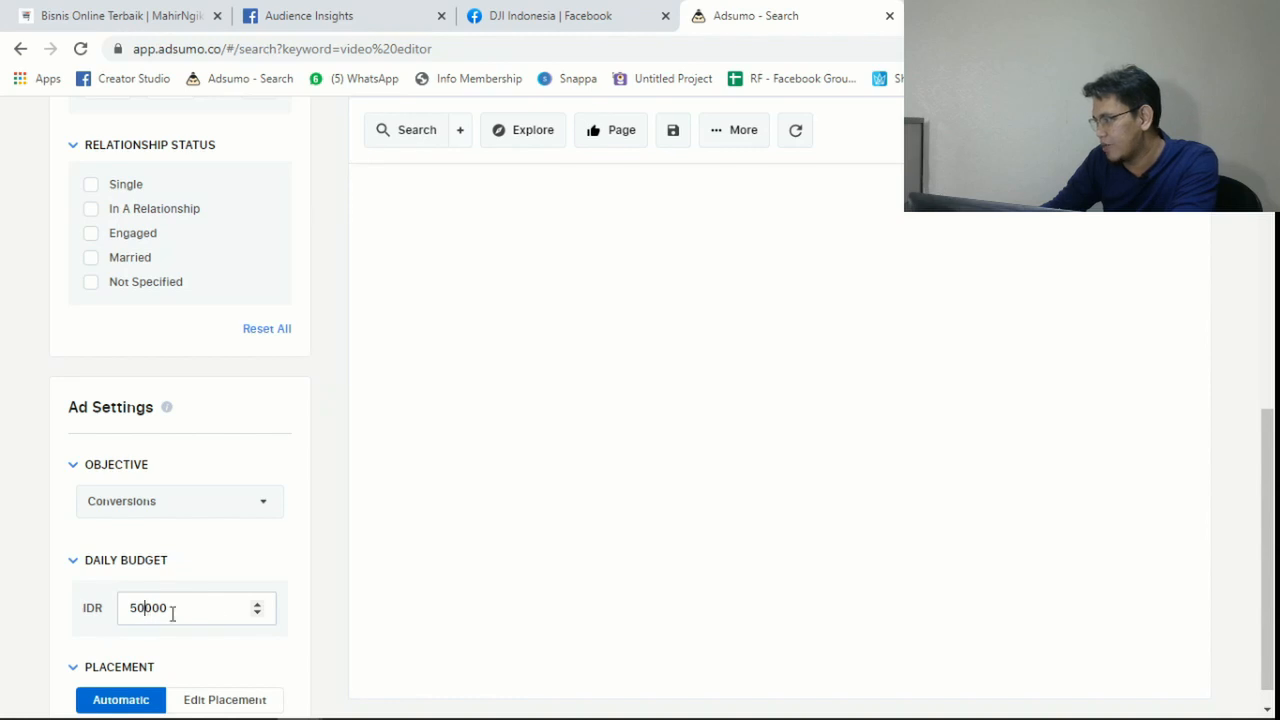
pyautogui.scroll(8, 283, 622)
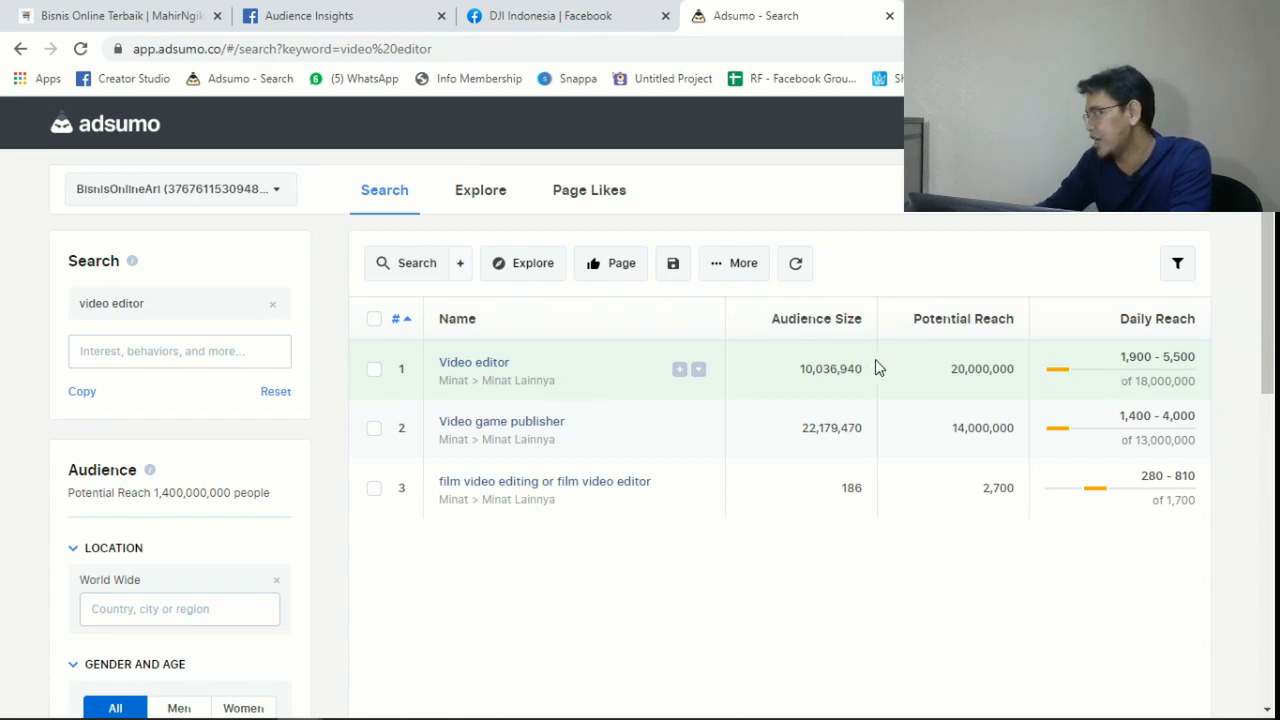
# Explore interests related to the Video editor interest and sort them by potential reach in descending order
pyautogui.click(585, 366)
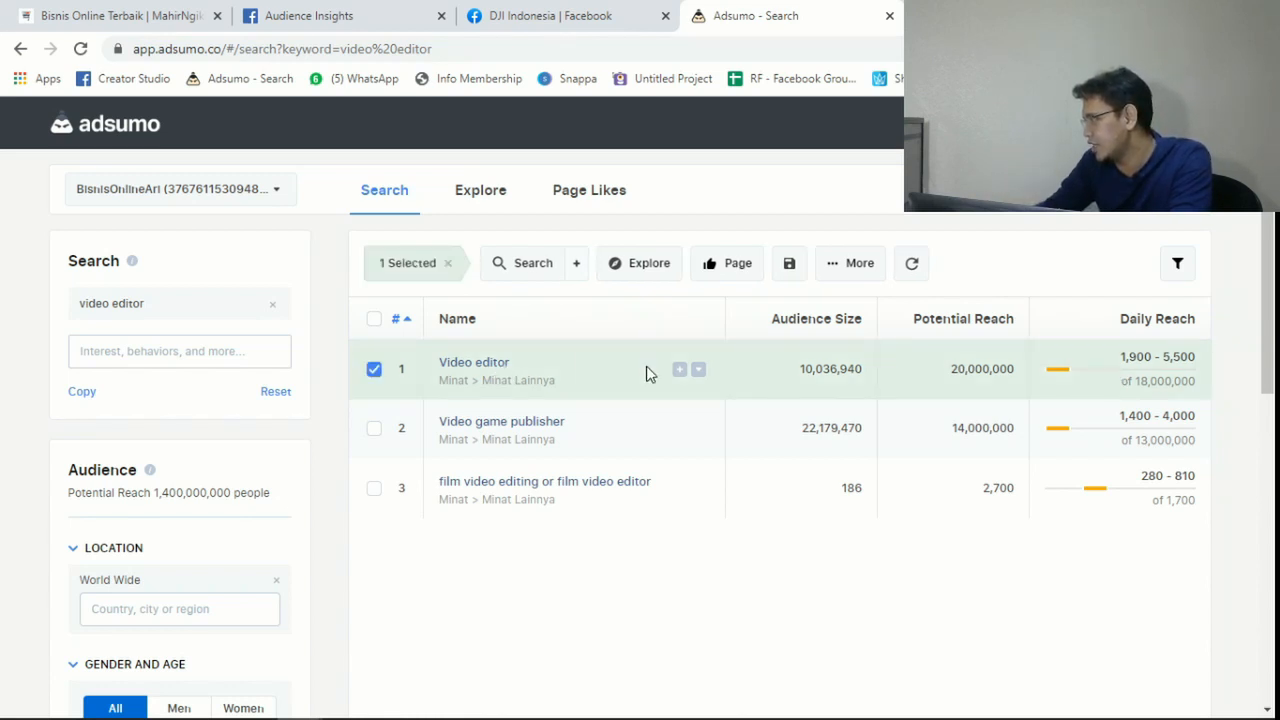
pyautogui.click(648, 265)
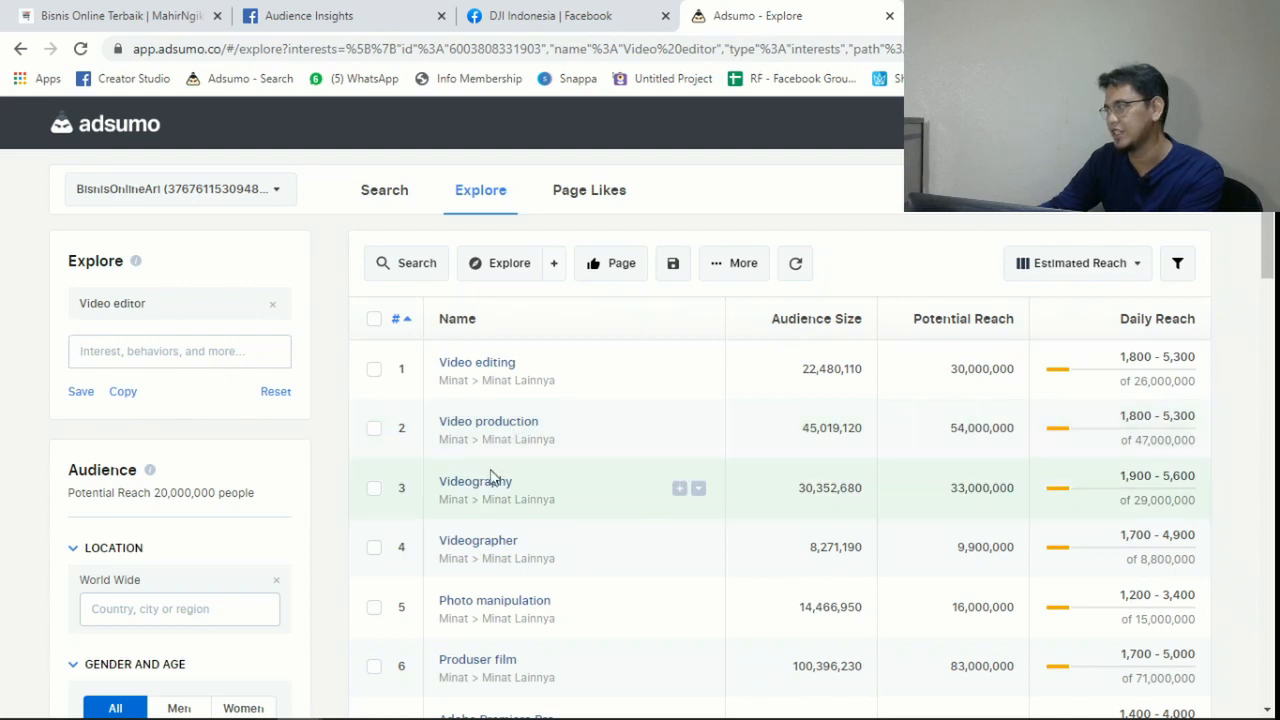
pyautogui.scroll(-3, 492, 480)
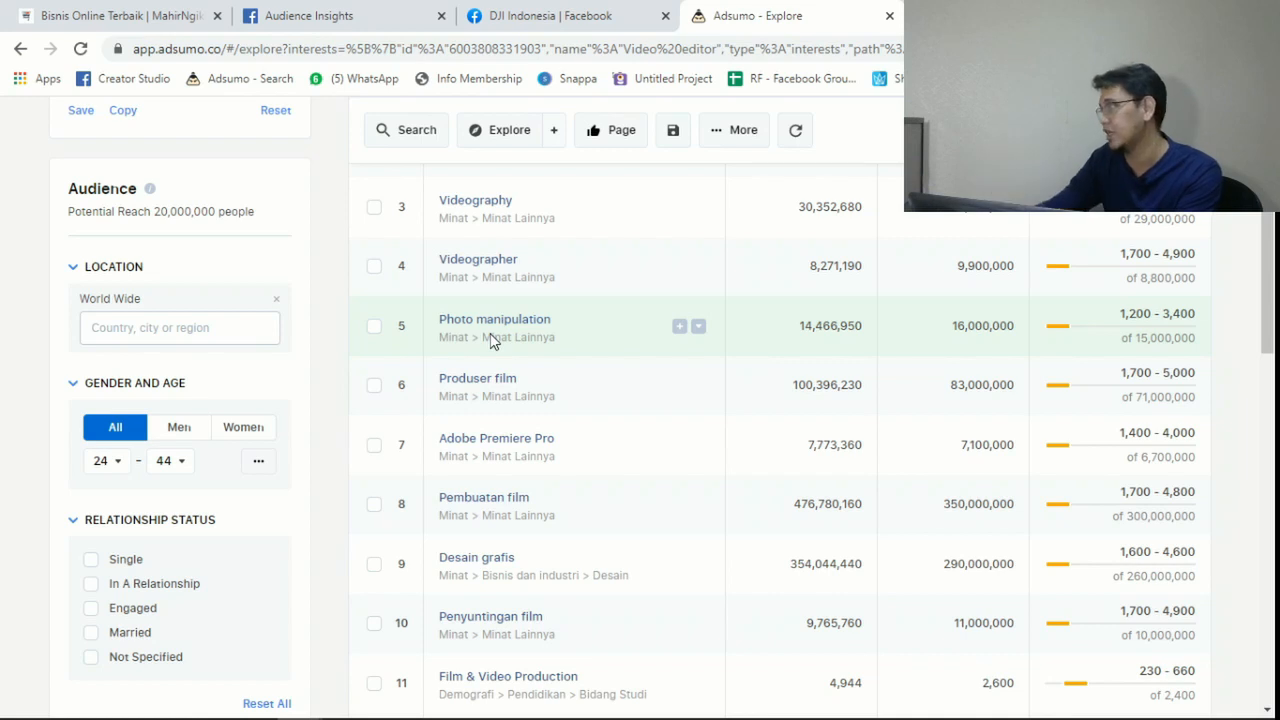
pyautogui.scroll(2, 837, 400)
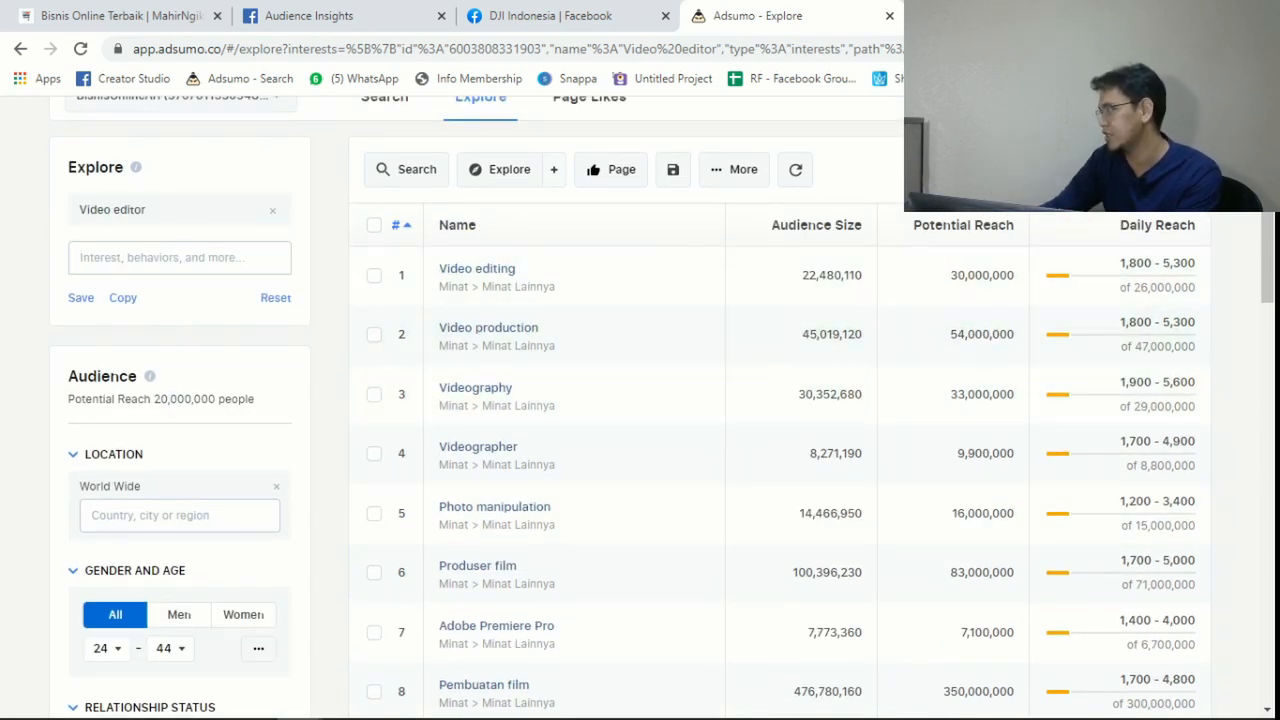
pyautogui.click(964, 222)
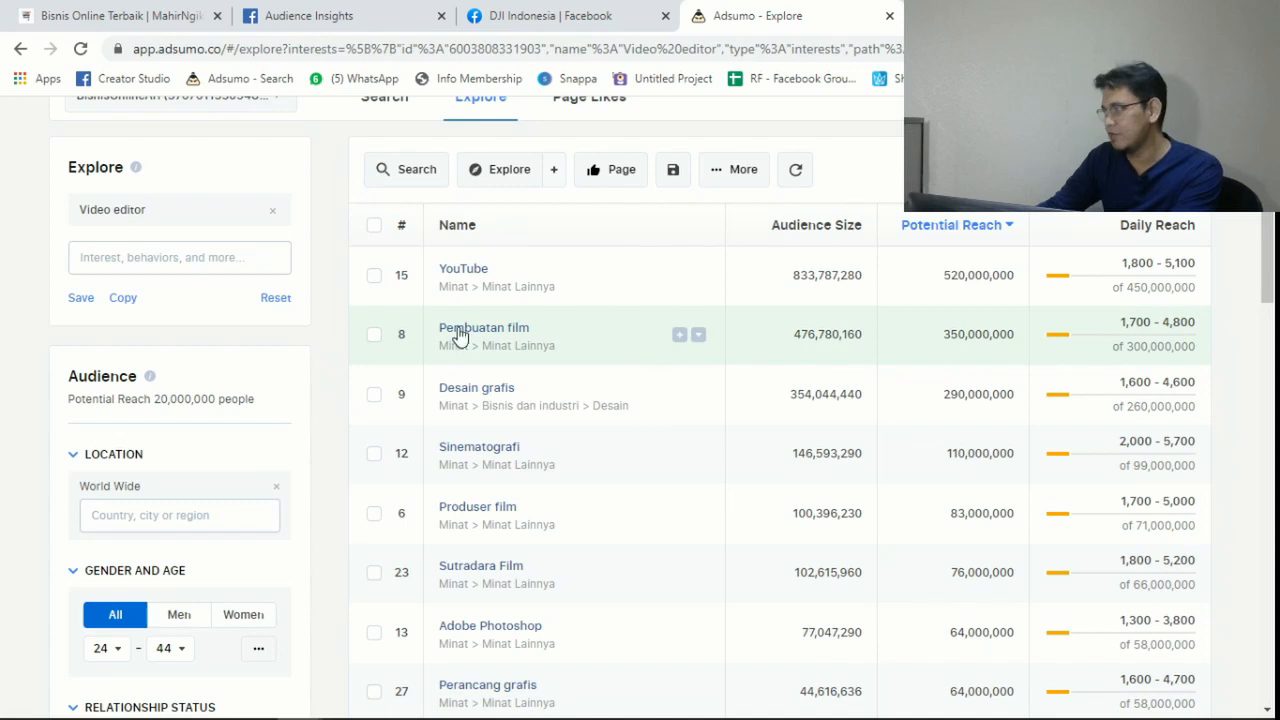
# Find the page likes for the Pembuatan film interest and look through the resulting pages
pyautogui.click(603, 336)
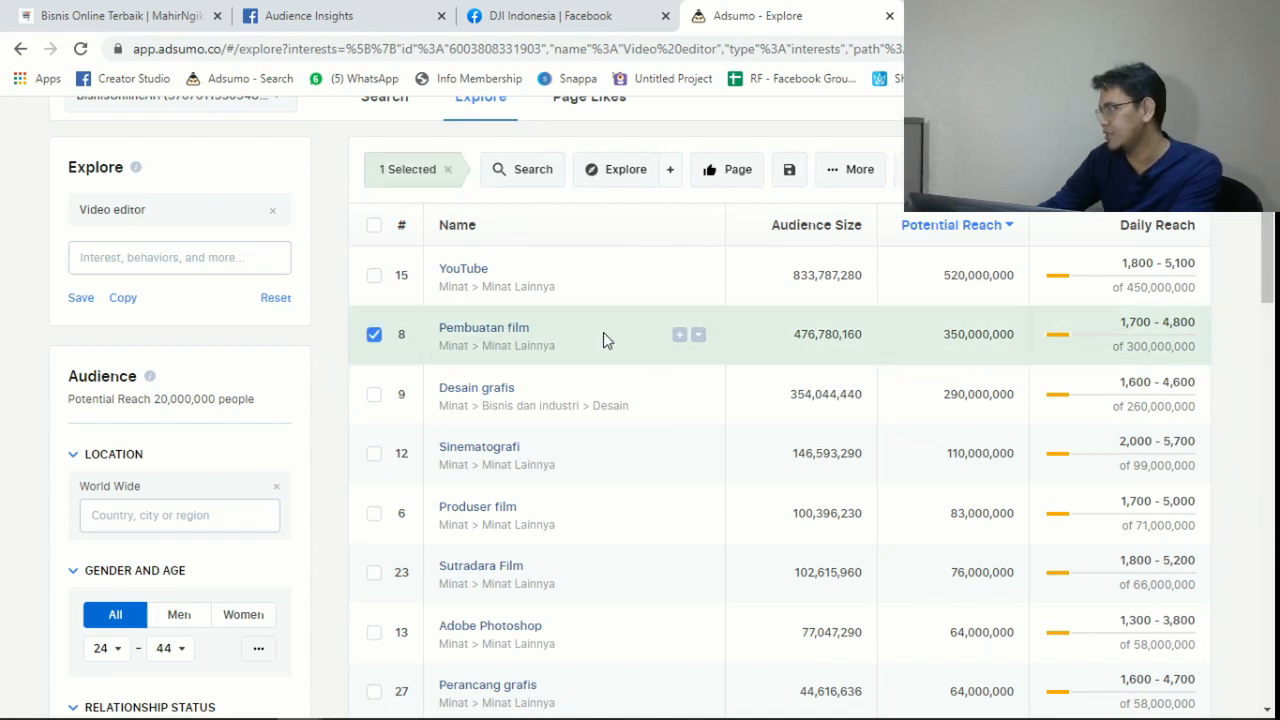
pyautogui.click(699, 336)
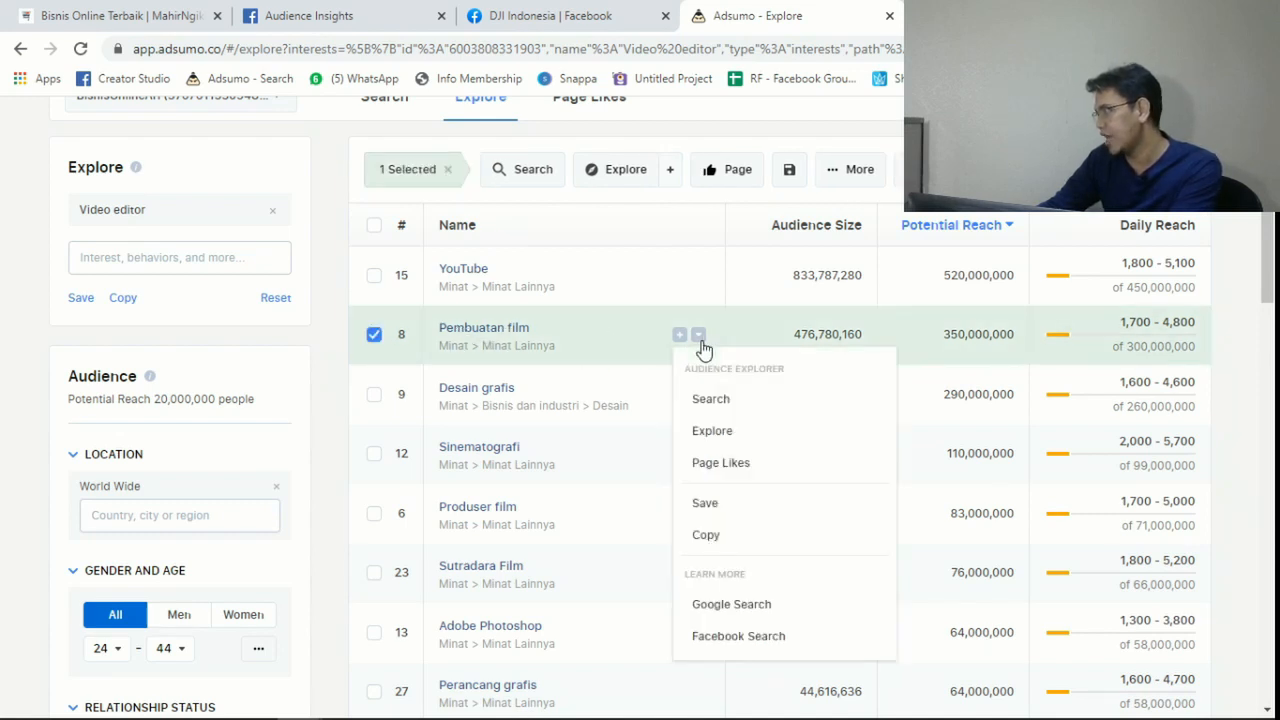
pyautogui.click(741, 468)
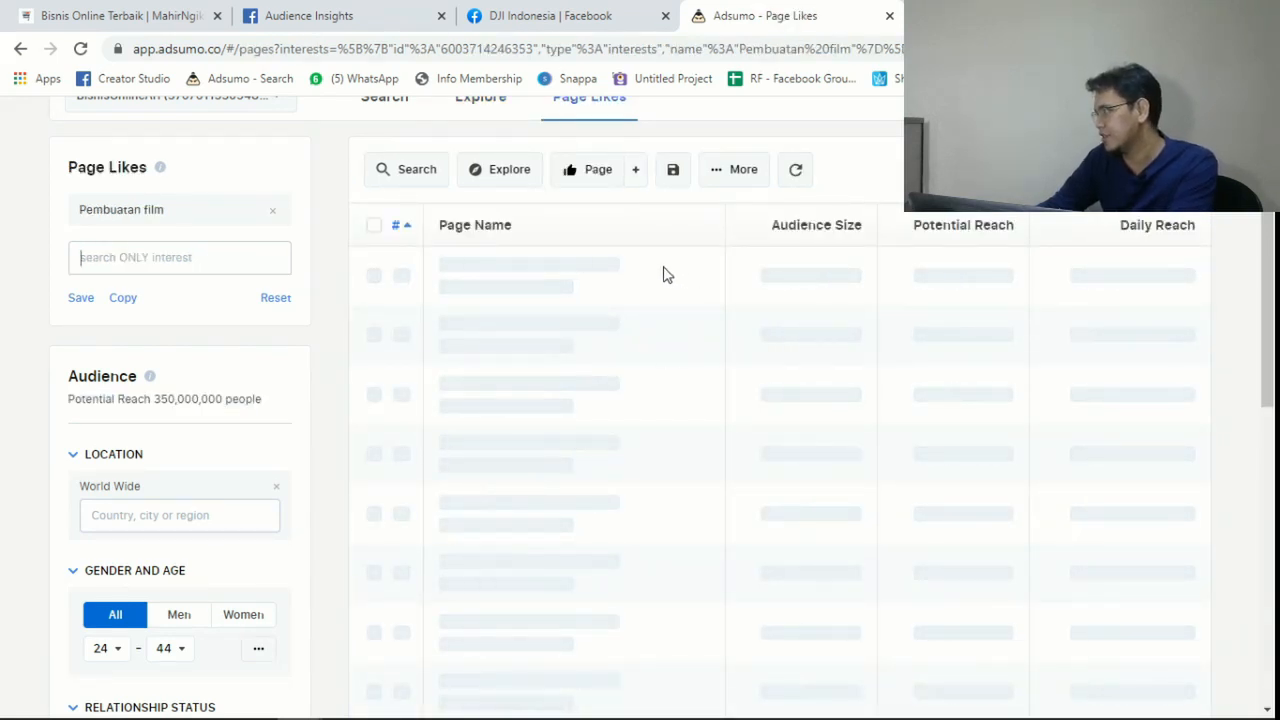
pyautogui.scroll(1, 667, 275)
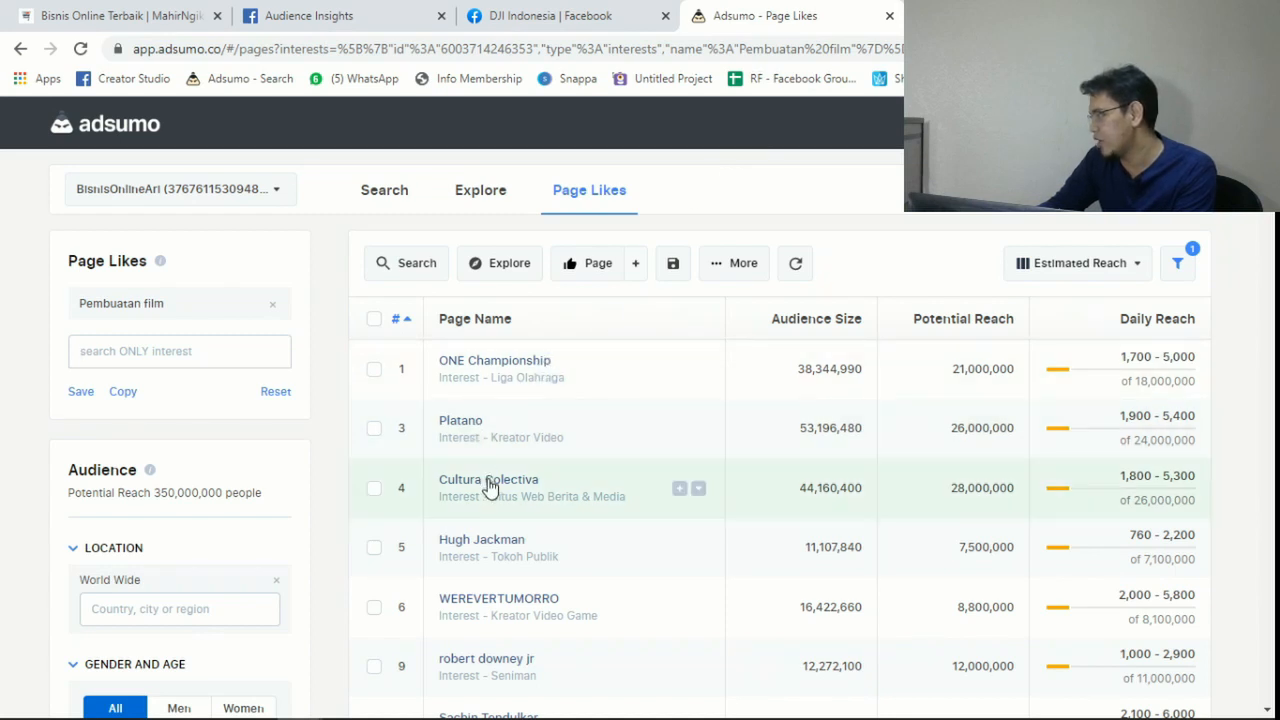
pyautogui.scroll(-1, 495, 505)
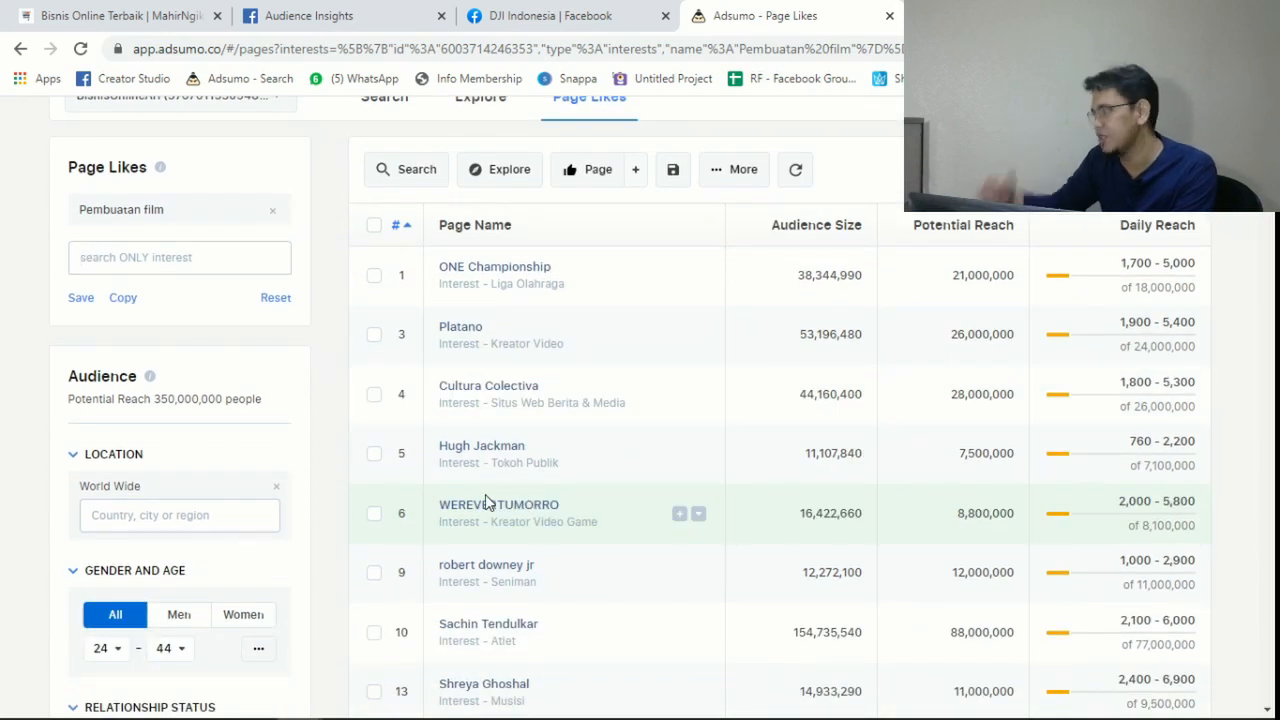
pyautogui.scroll(-3, 483, 518)
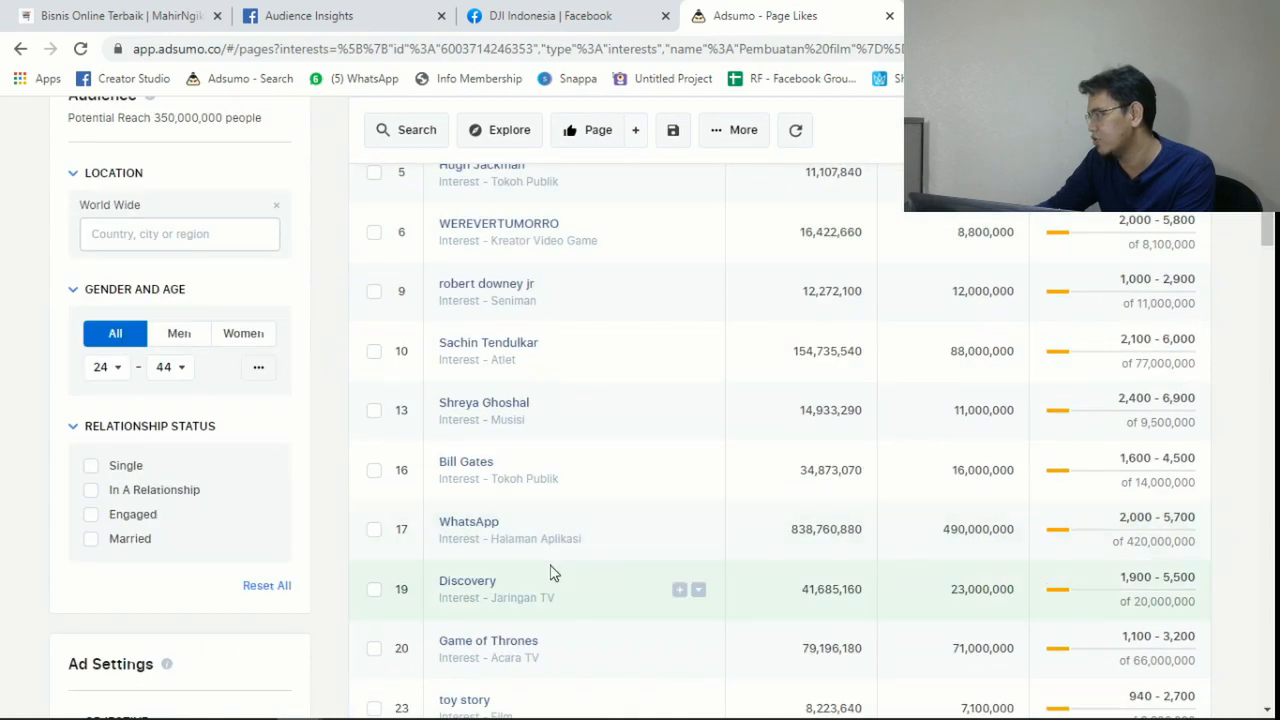
pyautogui.scroll(2, 551, 572)
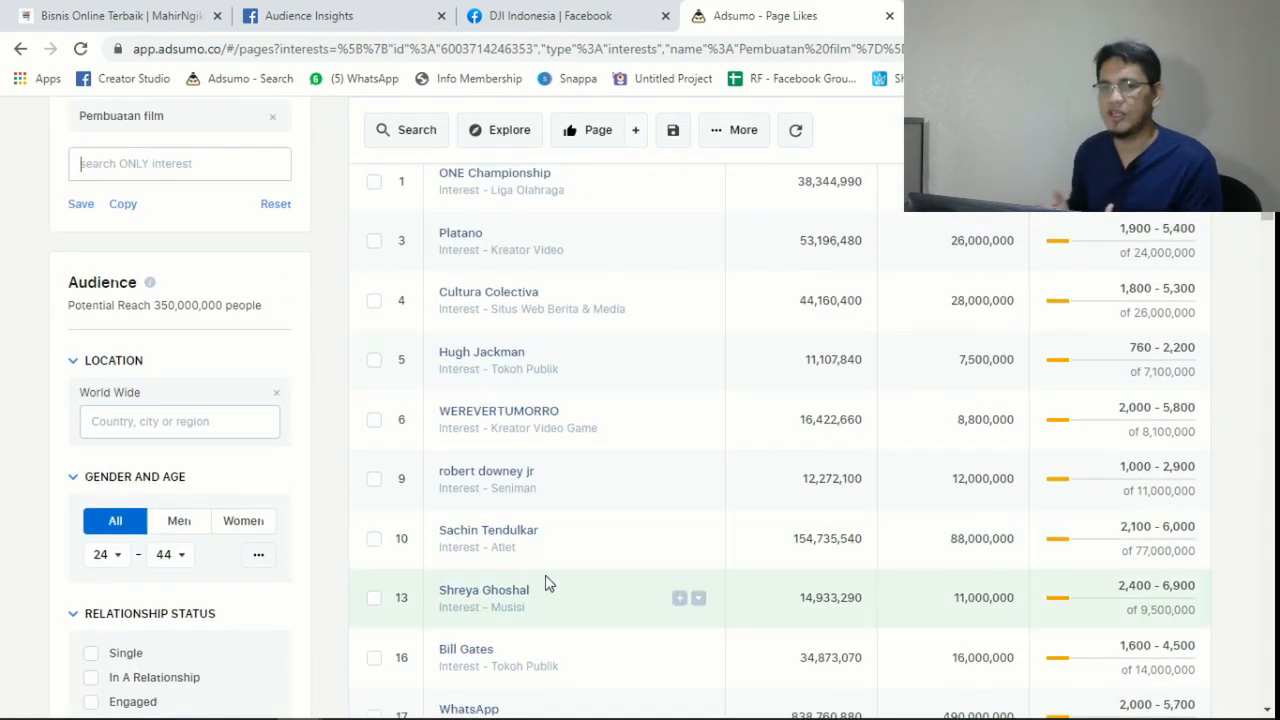